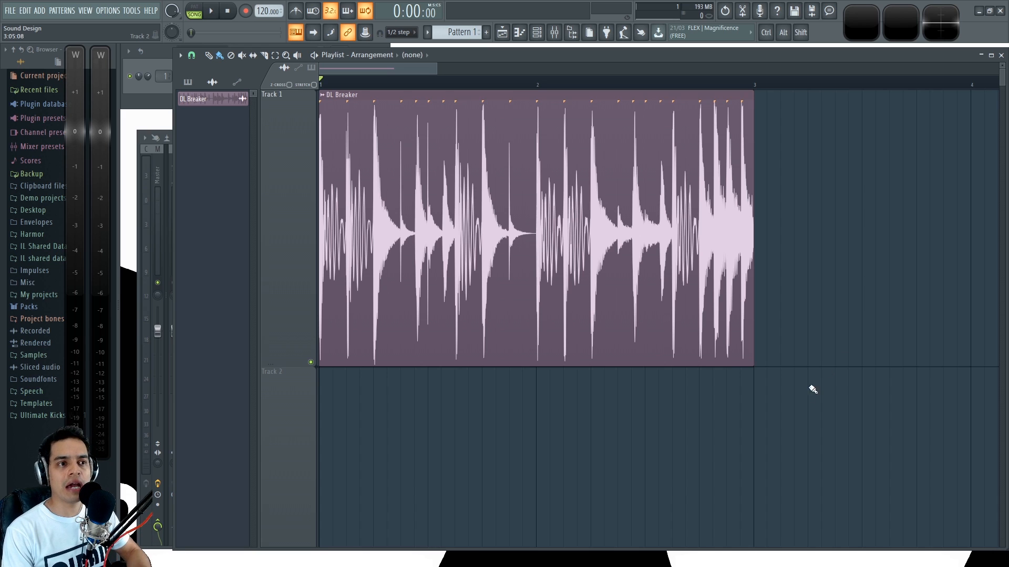
Step: Examine the DL Breaker clip's waveform in the playlist and look over the first inserts in the mixer
scroll(376, 152, up, 2)
drag(383, 71, 374, 72)
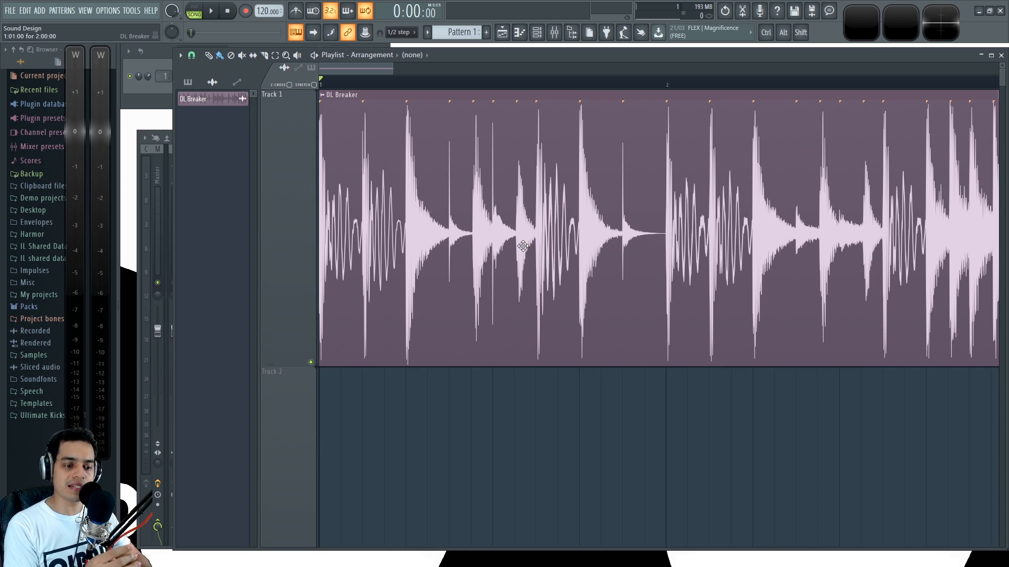
key(F9)
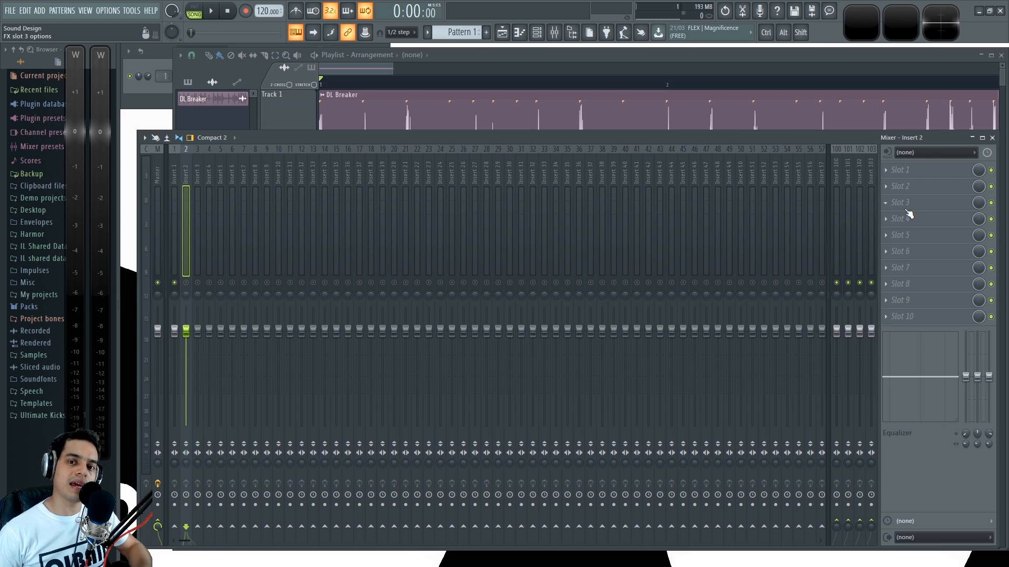
click(219, 176)
click(197, 169)
click(186, 167)
click(174, 166)
click(188, 168)
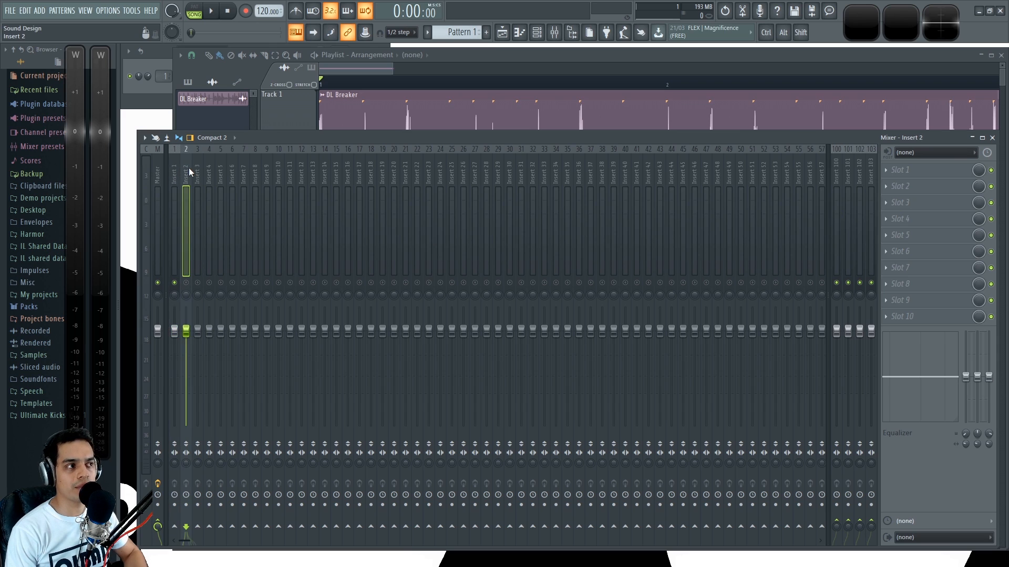
click(457, 58)
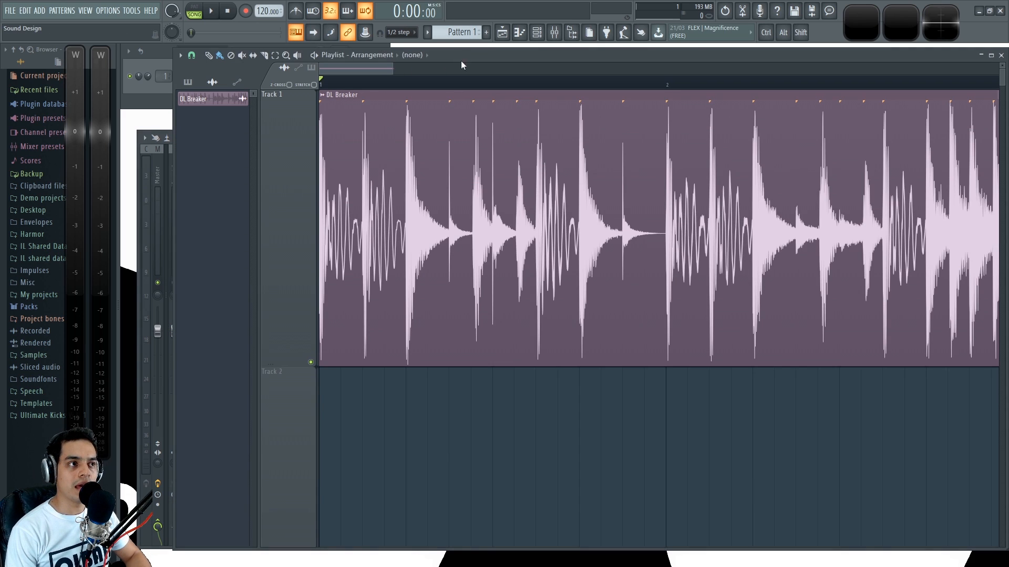
Step: Reduce Track 1's height in the playlist and zoom in on the DL Breaker clip
drag(279, 364, 281, 314)
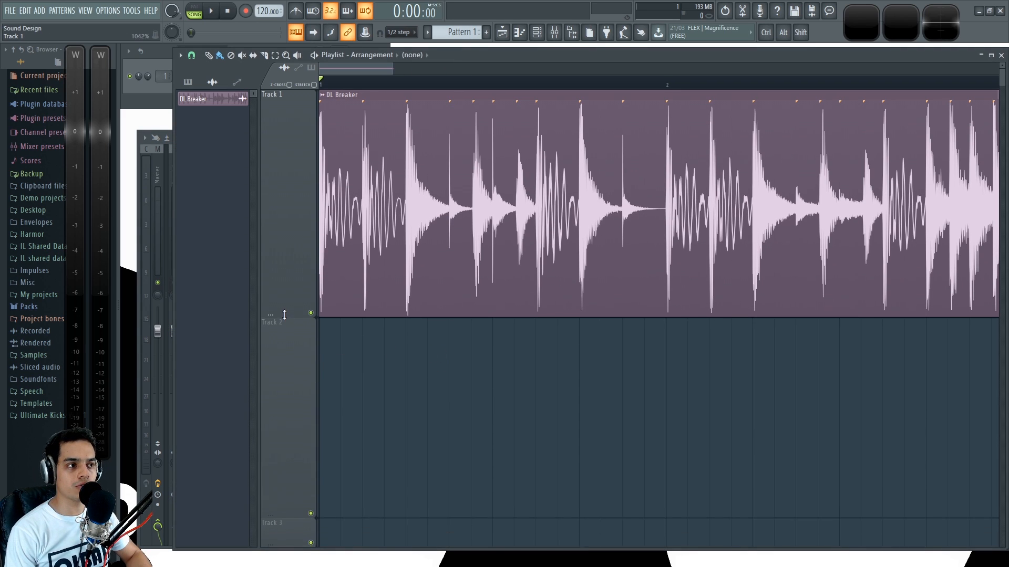
scroll(369, 119, up, 2)
drag(343, 68, 337, 70)
drag(286, 315, 286, 321)
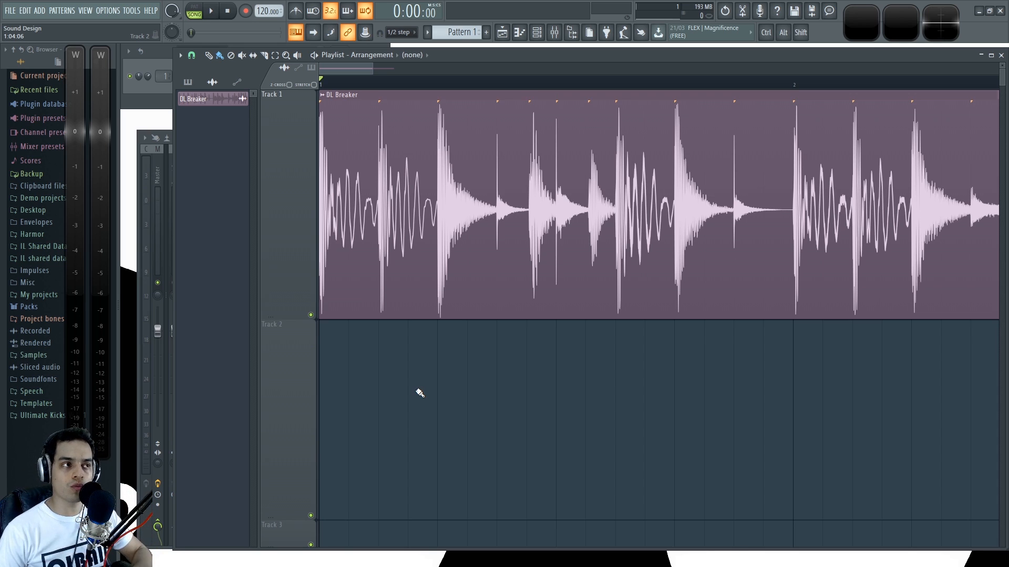
Step: Play the drum loop briefly while watching Insert 1's level in the mixer
key(F9)
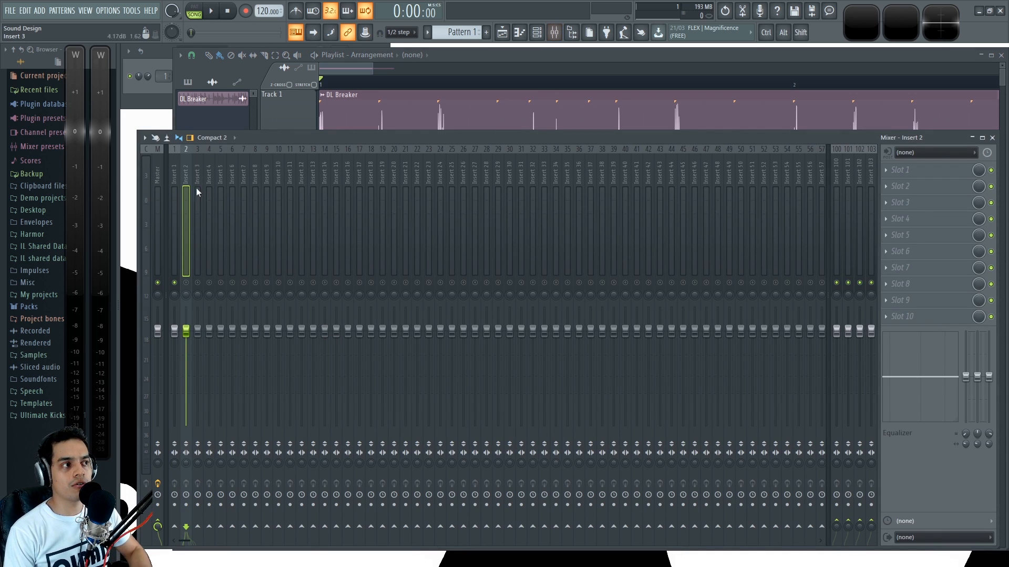
click(172, 175)
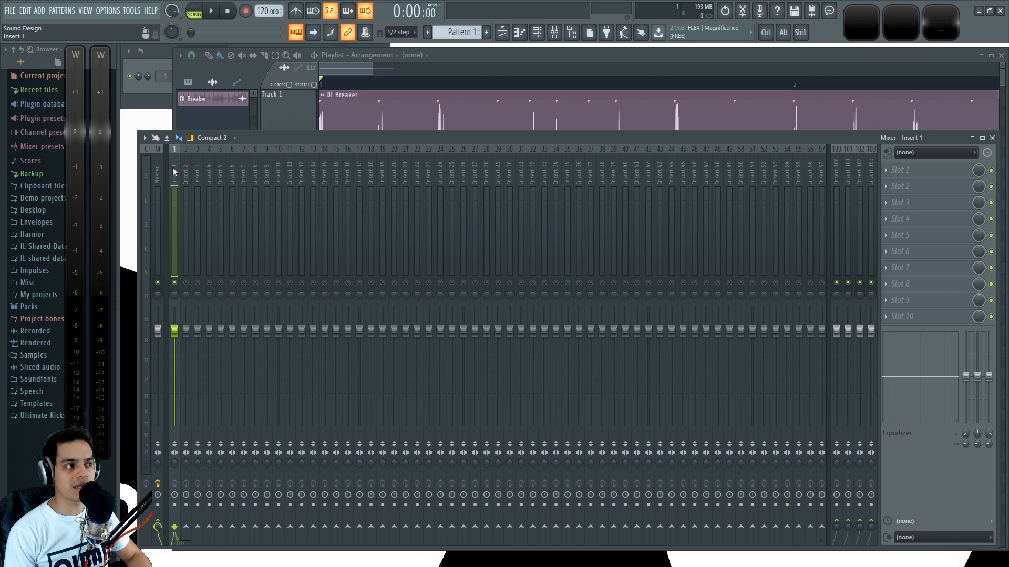
key(space)
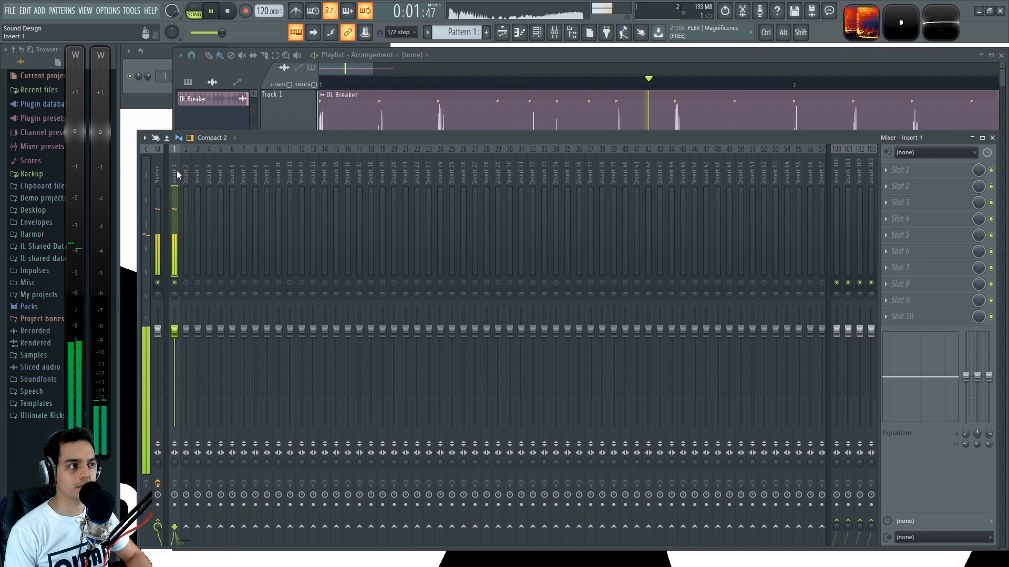
key(space)
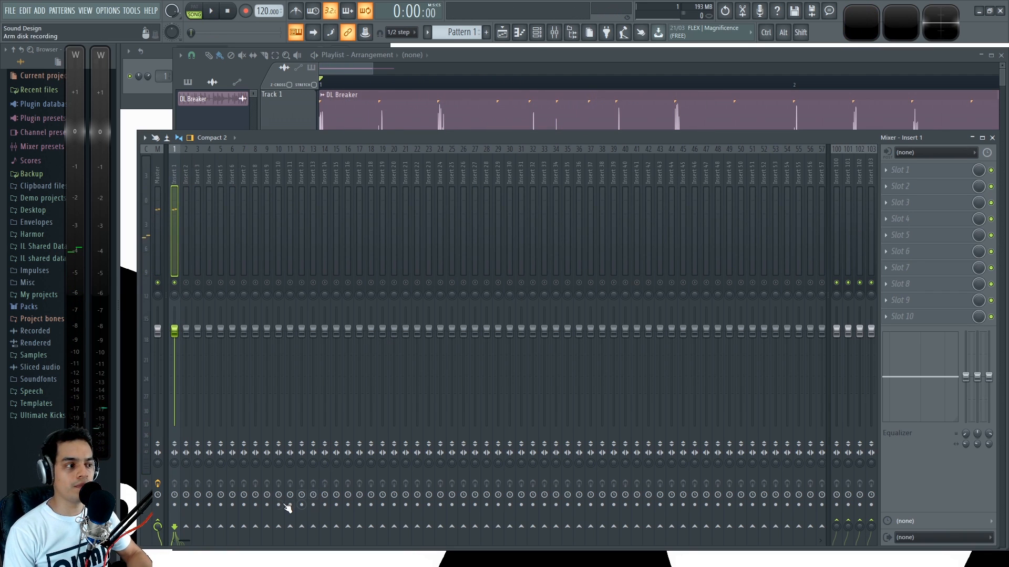
Step: Route Insert 1 to Insert 2 and load Fruity Send in Insert 1's first slot with Insert 2 as its target
click(186, 527)
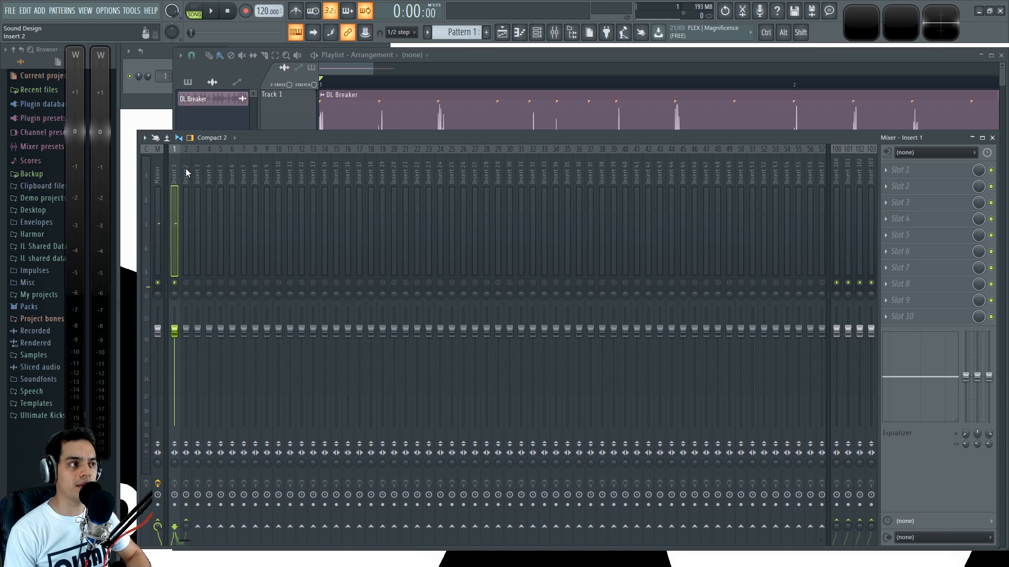
click(888, 170)
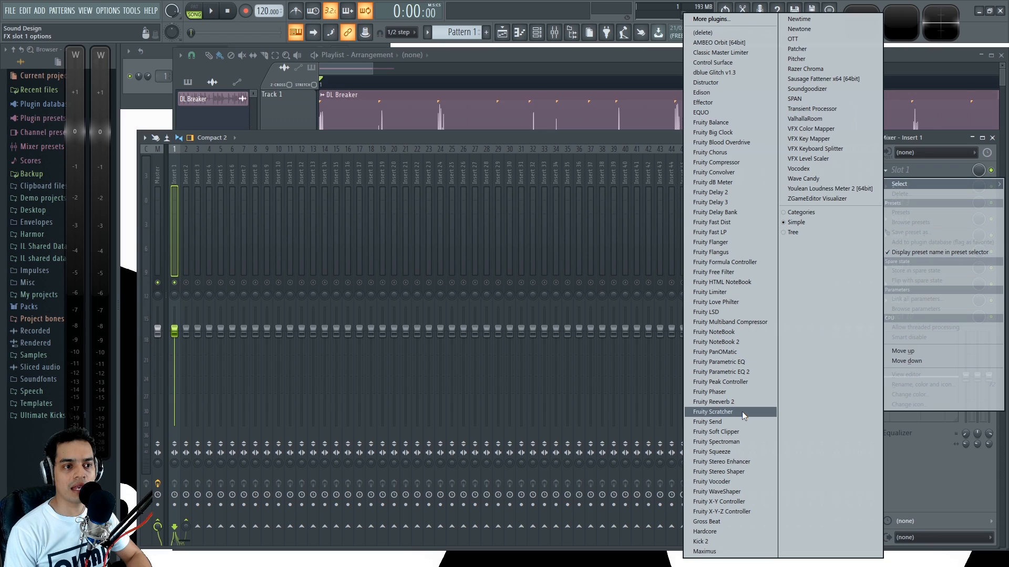
click(724, 420)
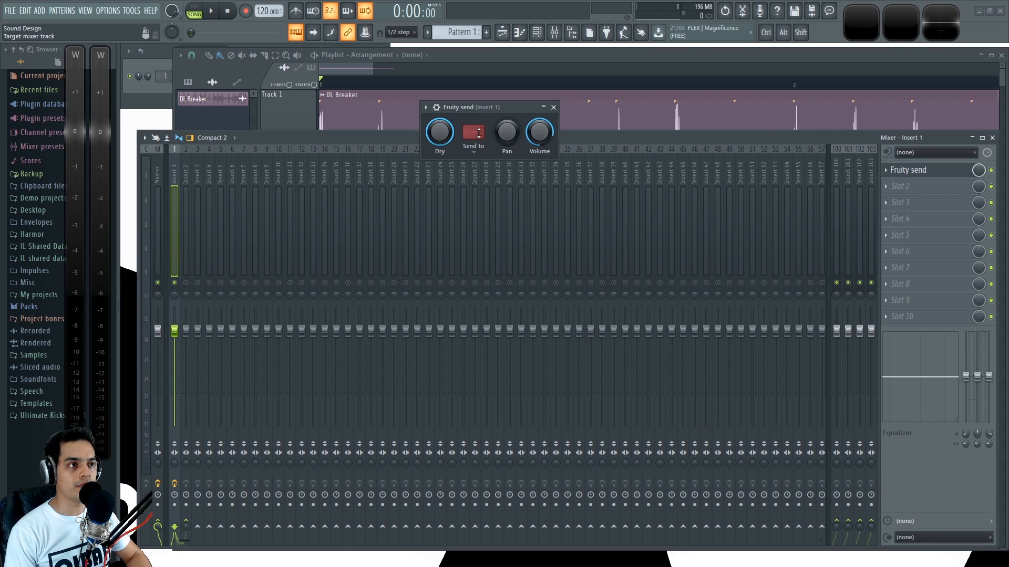
click(479, 135)
click(503, 159)
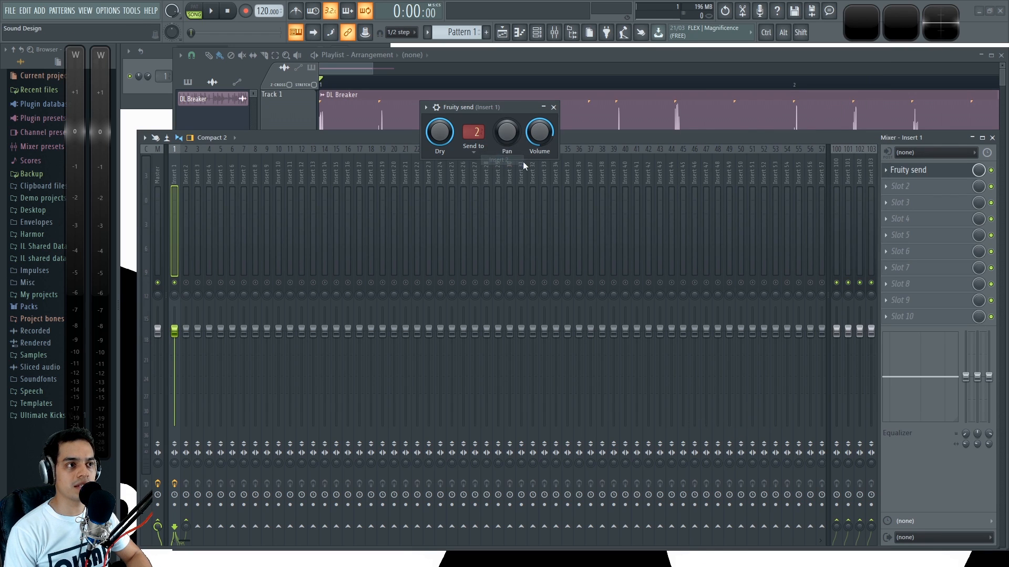
click(553, 107)
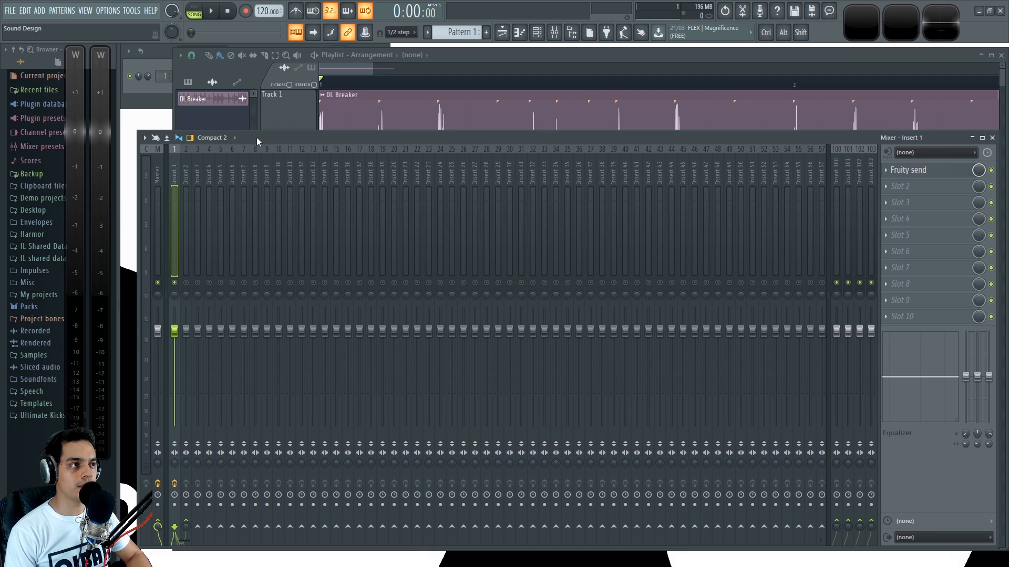
Step: Play the loop briefly and compare the signals and effect slots of Inserts 1 and 2
key(space)
key(space)
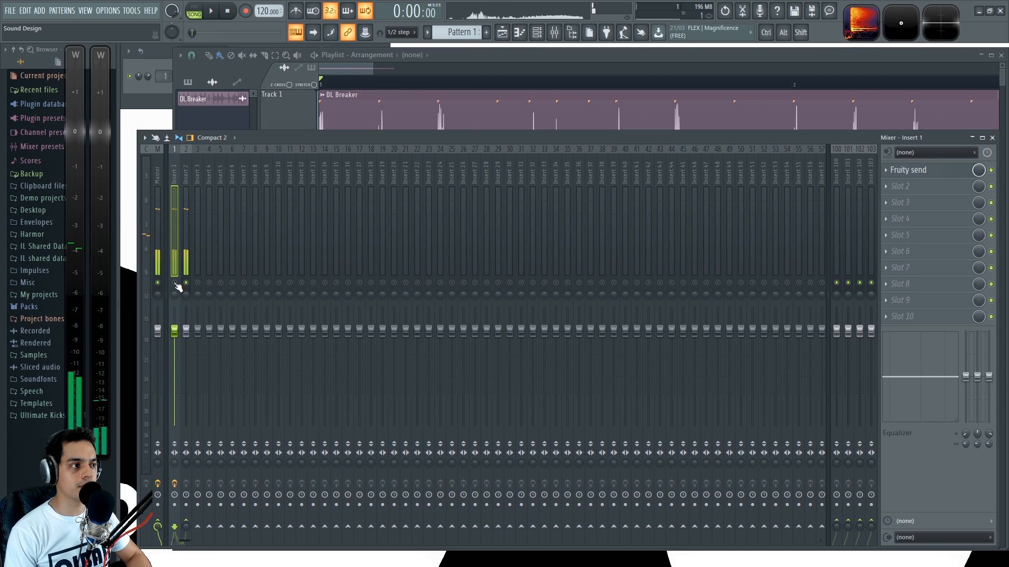
click(185, 169)
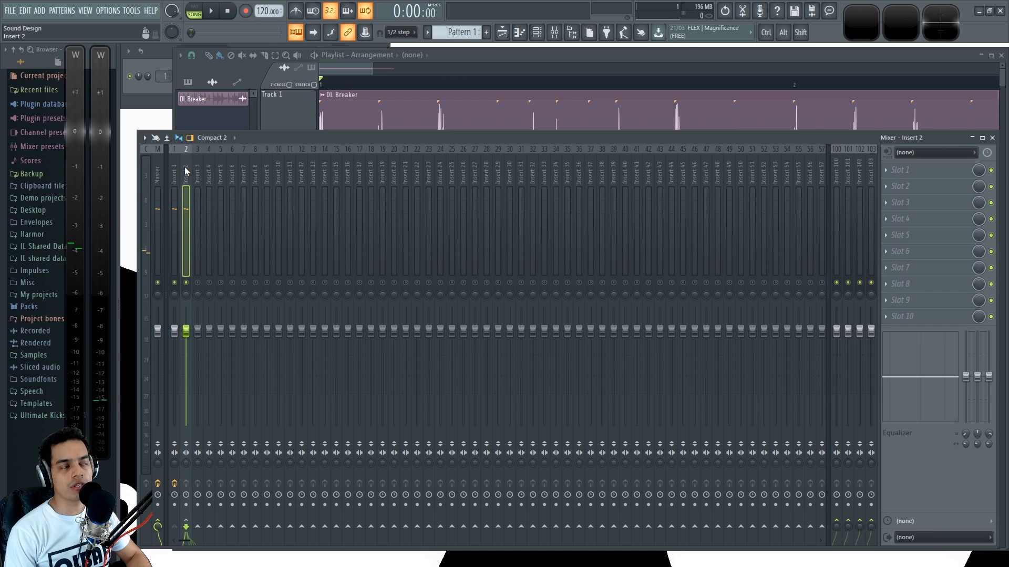
click(174, 169)
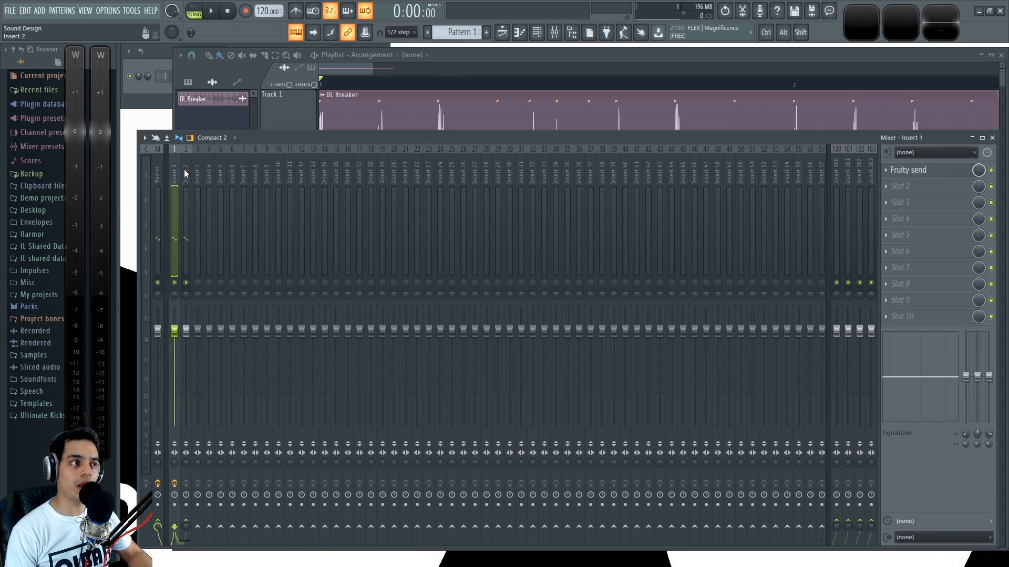
click(185, 171)
click(175, 164)
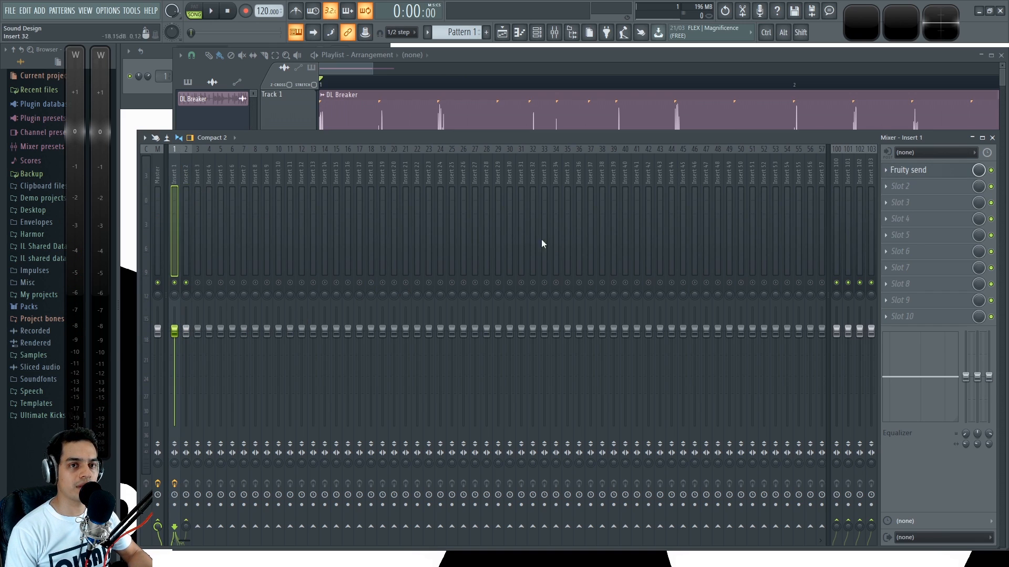
Step: Remove Fruity Send from the first effect slot of Insert 1
click(886, 169)
click(896, 194)
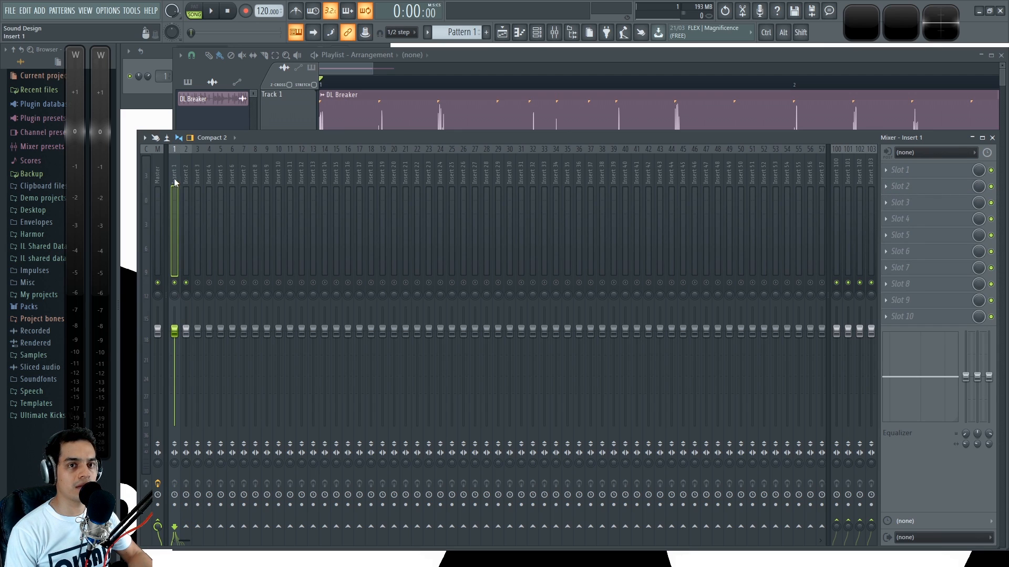
Step: Clone the DL Breaker audio clip as DL Breaker #2 and place the clone at the start of Track 2
double_click(603, 55)
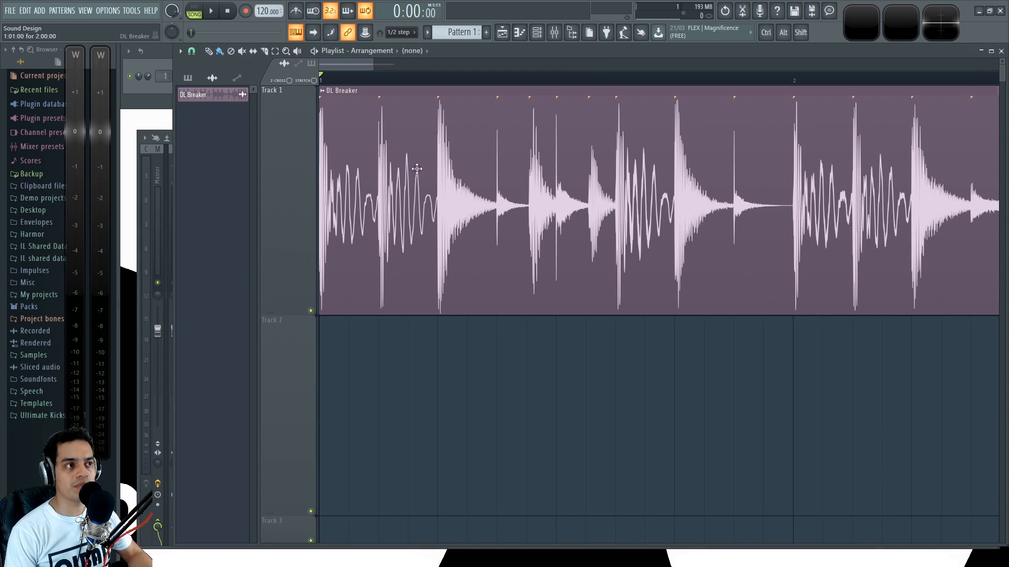
right_click(217, 95)
click(226, 202)
click(218, 114)
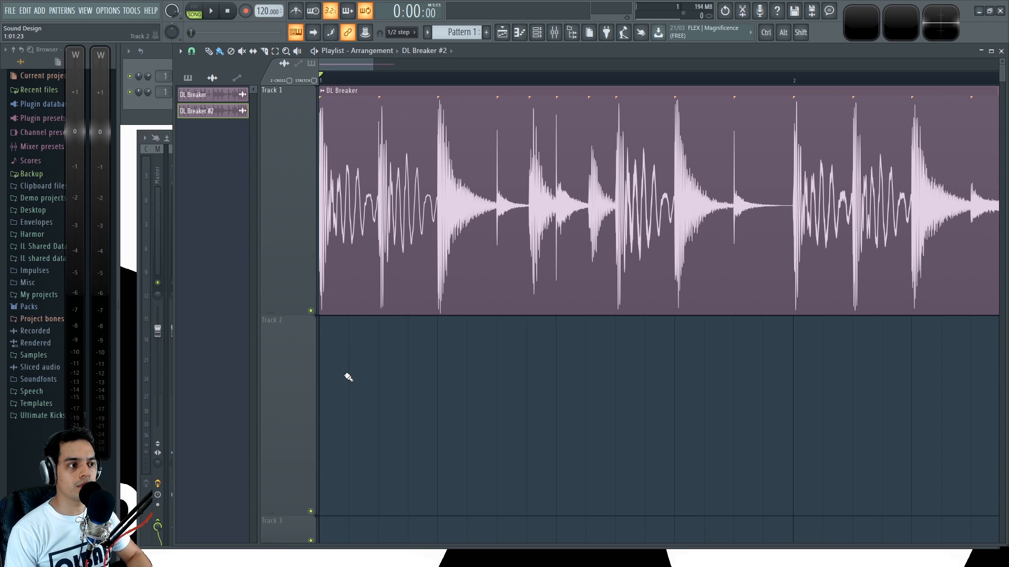
click(347, 378)
Step: Assign the DL Breaker #2 channel to mixer Insert 2 in its channel settings
right_click(311, 371)
click(335, 362)
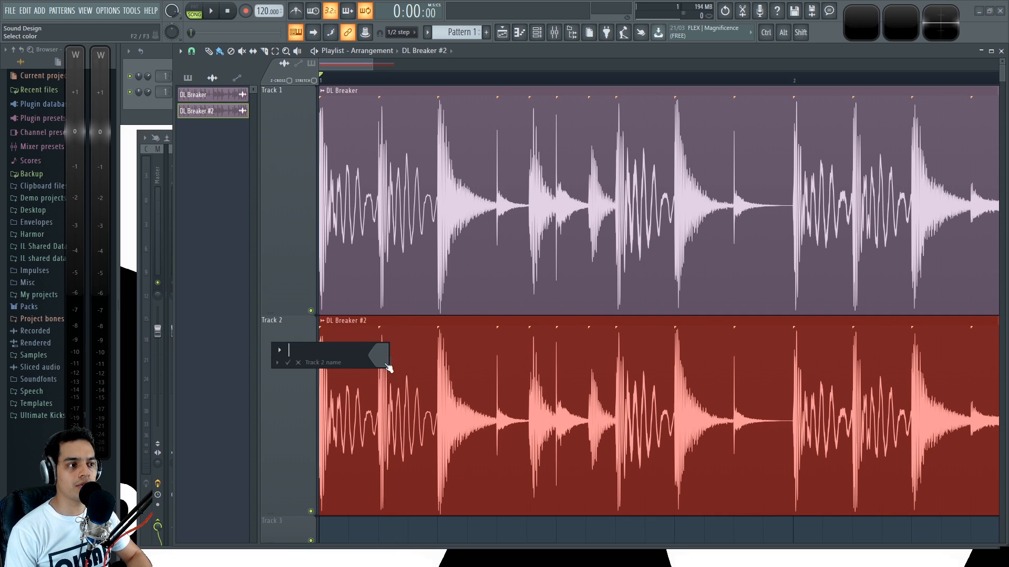
double_click(447, 352)
drag(517, 227, 517, 220)
click(525, 208)
Step: Play both clips while muting and unmuting Inserts 1 and 2 to compare the parallel signals
key(F9)
ctrl+click(175, 283)
key(space)
key(space)
ctrl+click(186, 283)
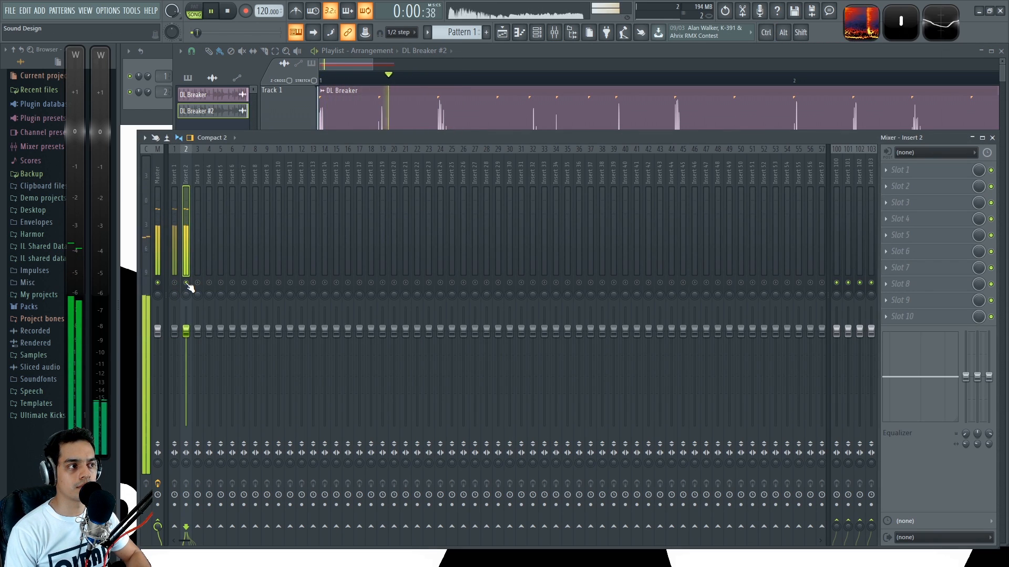
ctrl+click(187, 283)
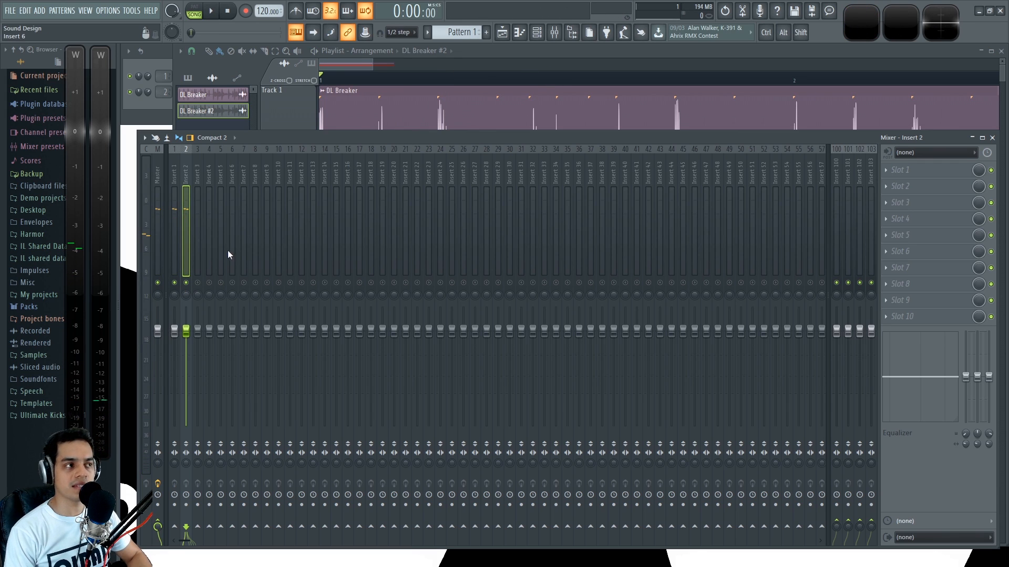
Step: Delete the DL Breaker #2 clip from Track 2 in the playlist
key(F5)
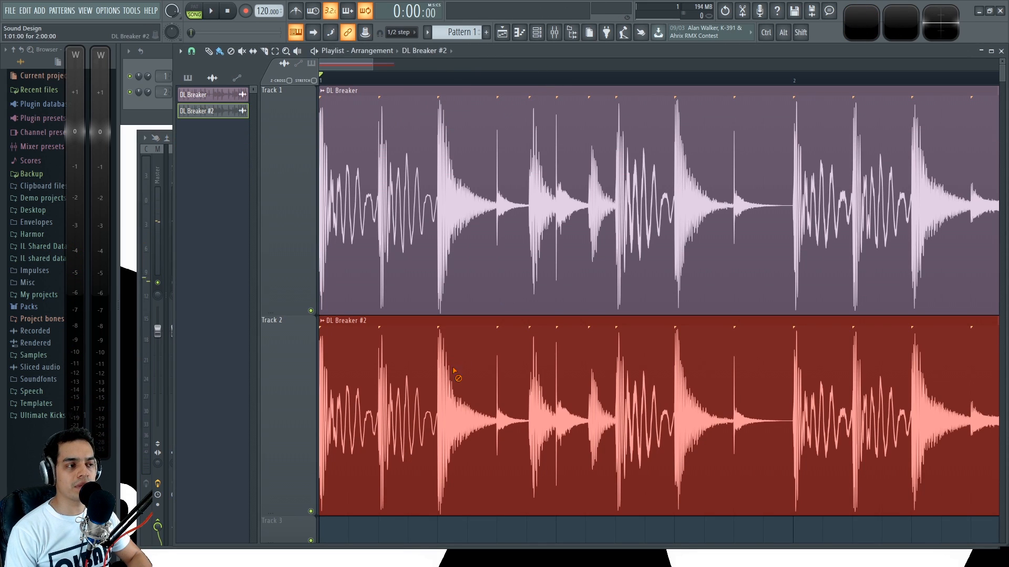
right_click(452, 367)
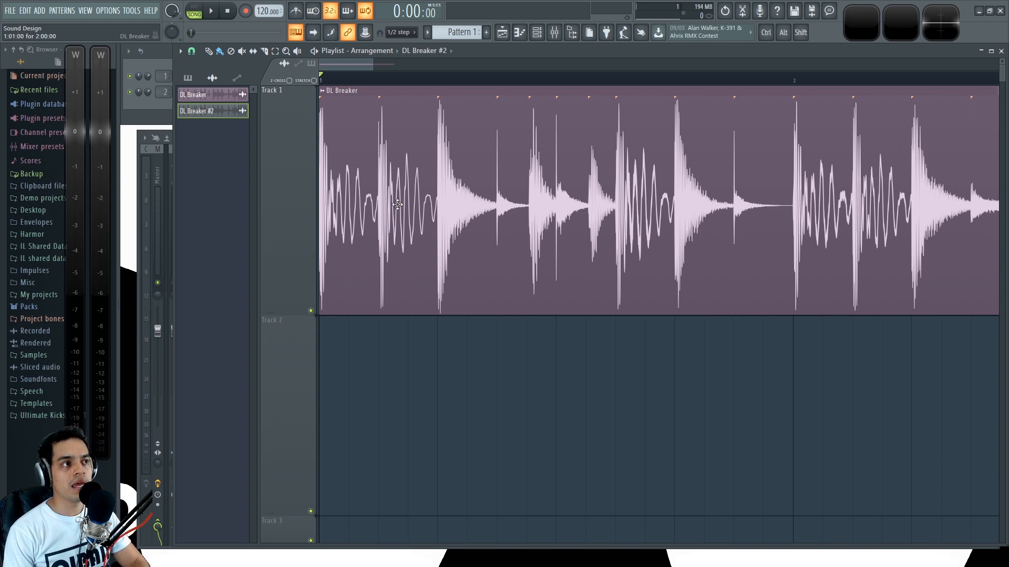
Step: Load Patcher in the first effect slot of Insert 1 and enlarge its window
key(F9)
click(175, 172)
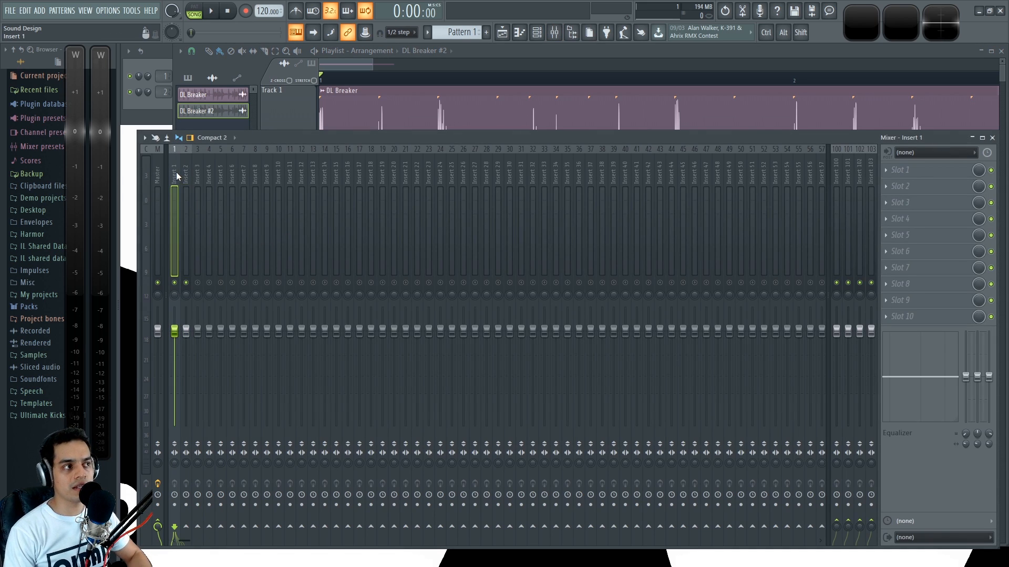
click(888, 169)
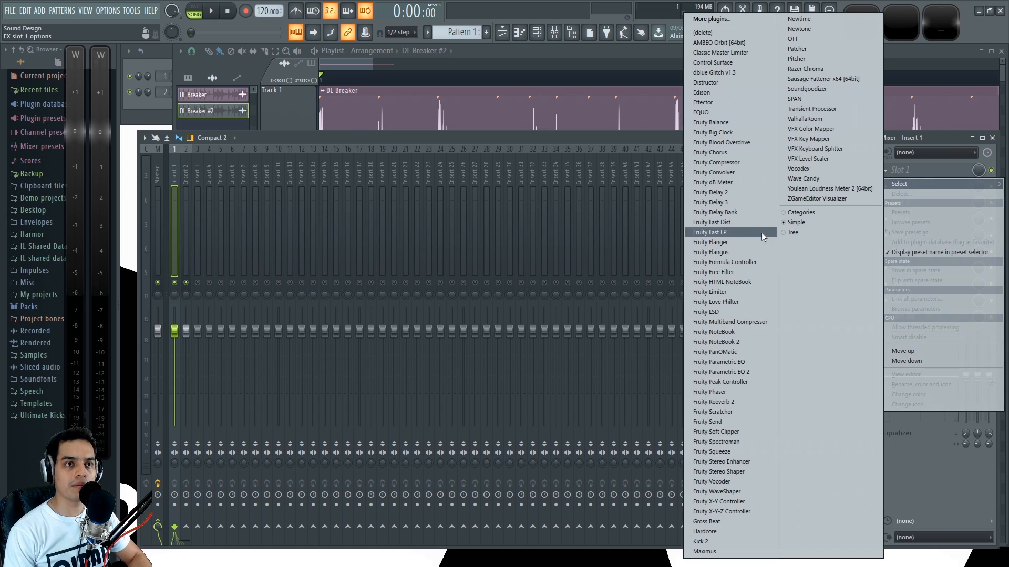
click(805, 49)
drag(511, 108, 323, 103)
drag(551, 377, 829, 478)
Step: Move the To FL Studio module far from From FL Studio, level the two, and link them directly with an audio connection
drag(528, 234, 768, 291)
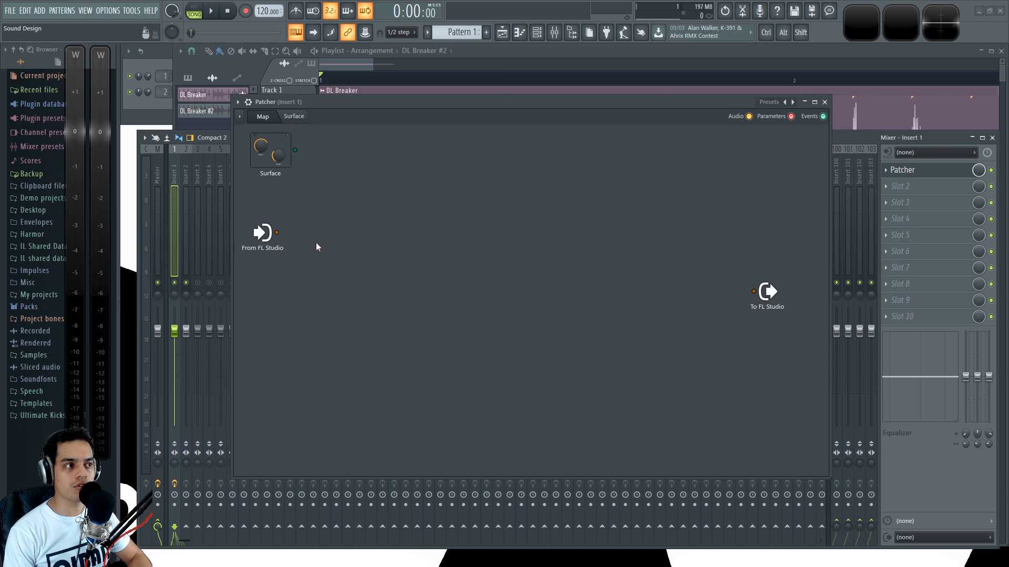
drag(306, 246, 755, 291)
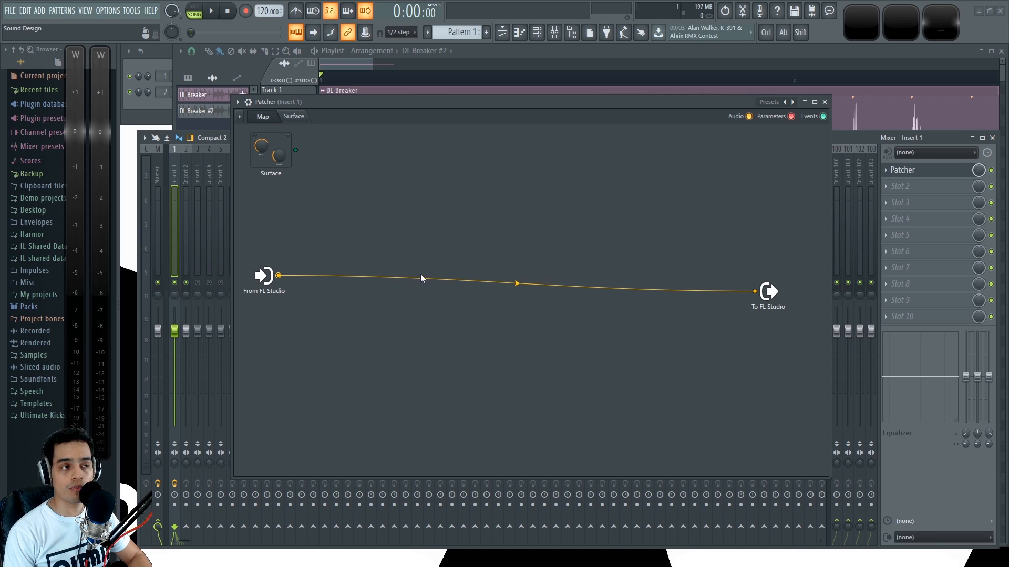
drag(263, 275, 264, 293)
Step: Add Fruity Limiter to the Patcher map and wire it between From FL Studio and To FL Studio, parallel to the direct link
right_click(480, 241)
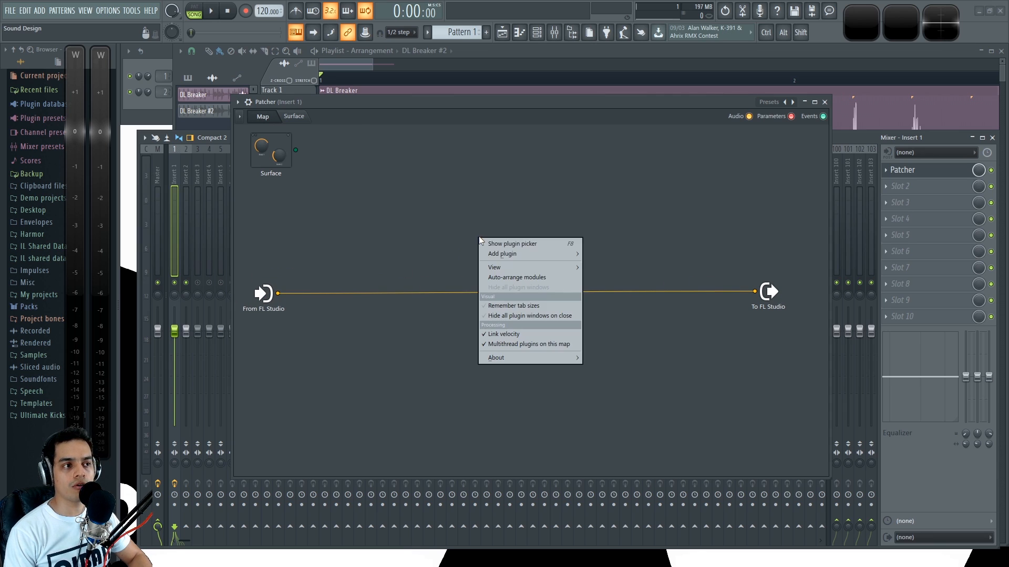
mouse_move(565, 253)
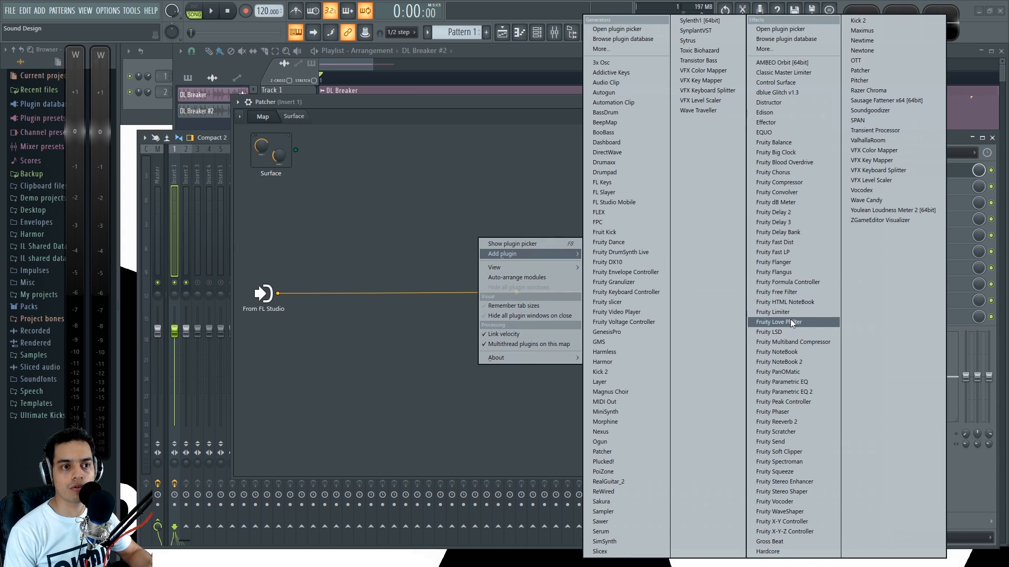
click(772, 312)
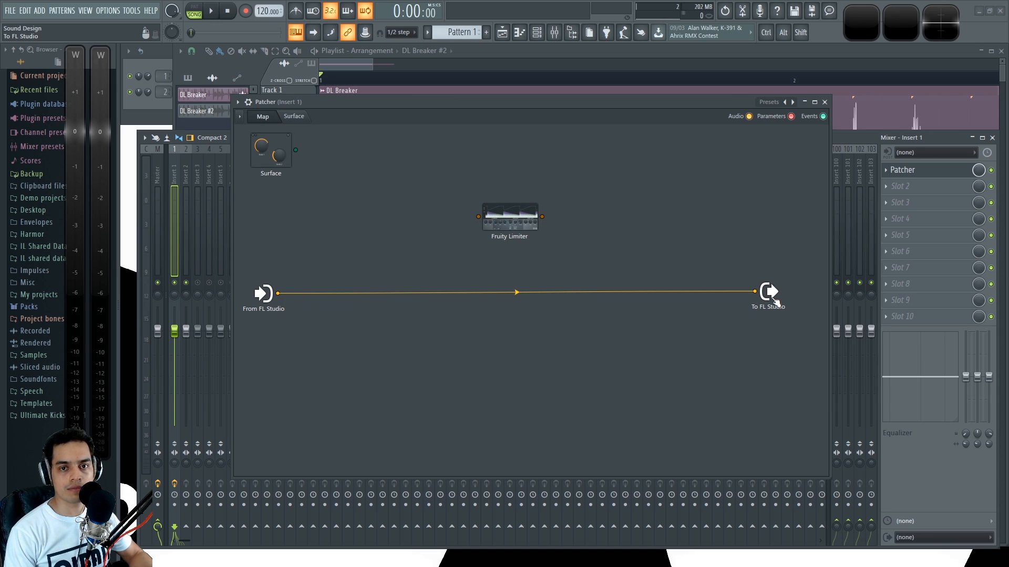
drag(278, 293, 478, 216)
drag(542, 216, 755, 291)
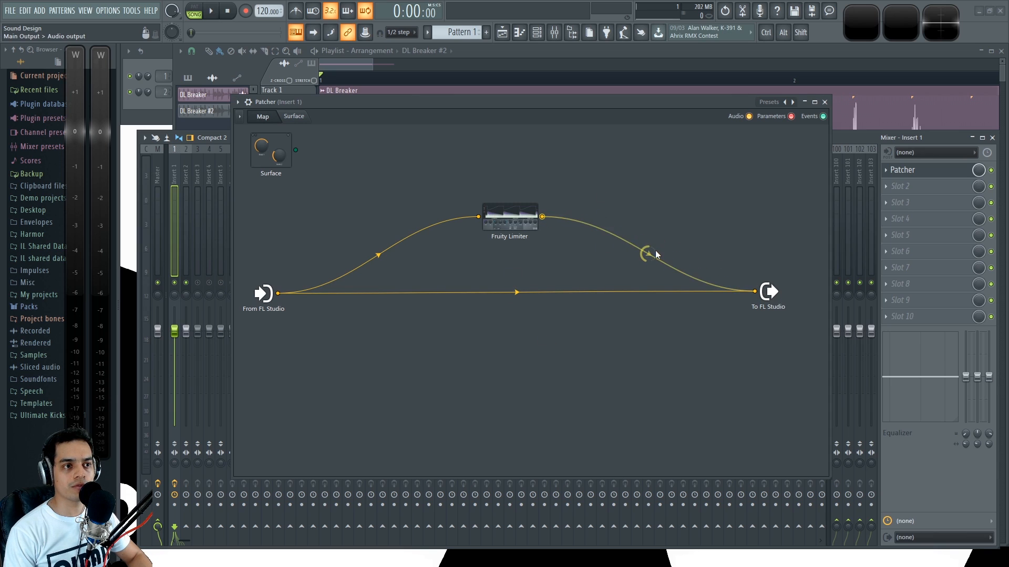
Step: Play the drum loop through the direct link alone and through the Fruity Limiter branch alone
key(space)
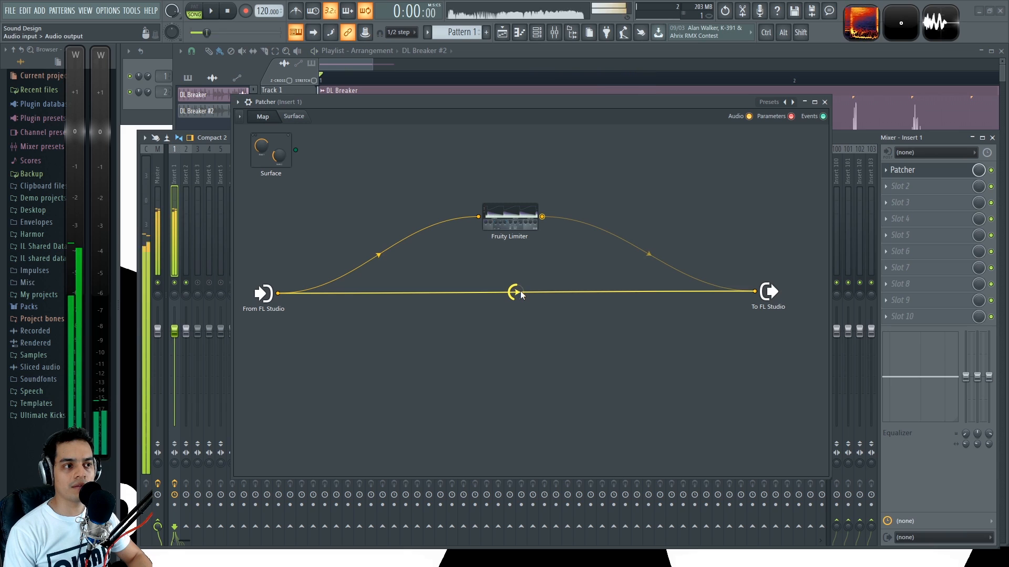
key(space)
key(space)
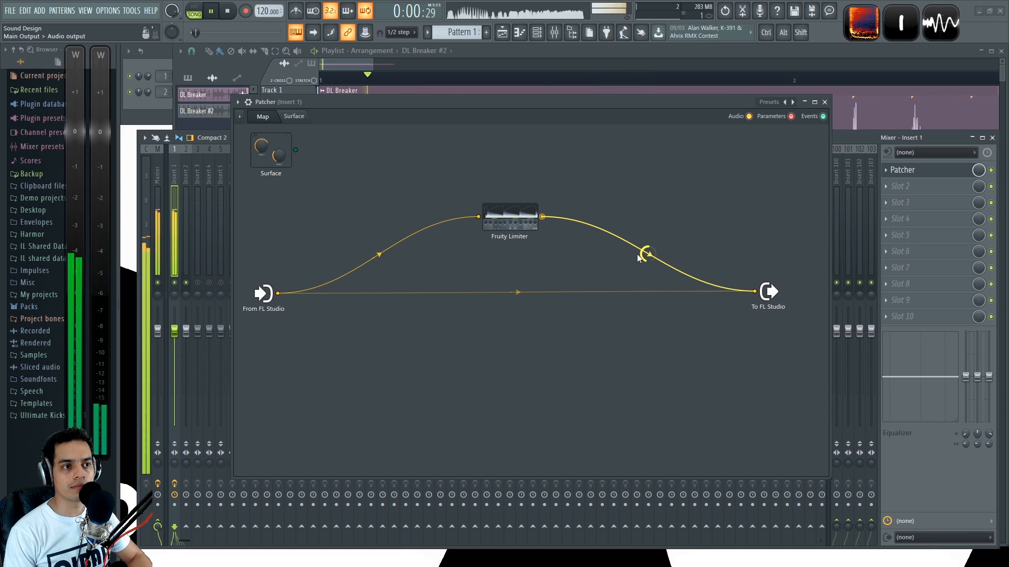
key(space)
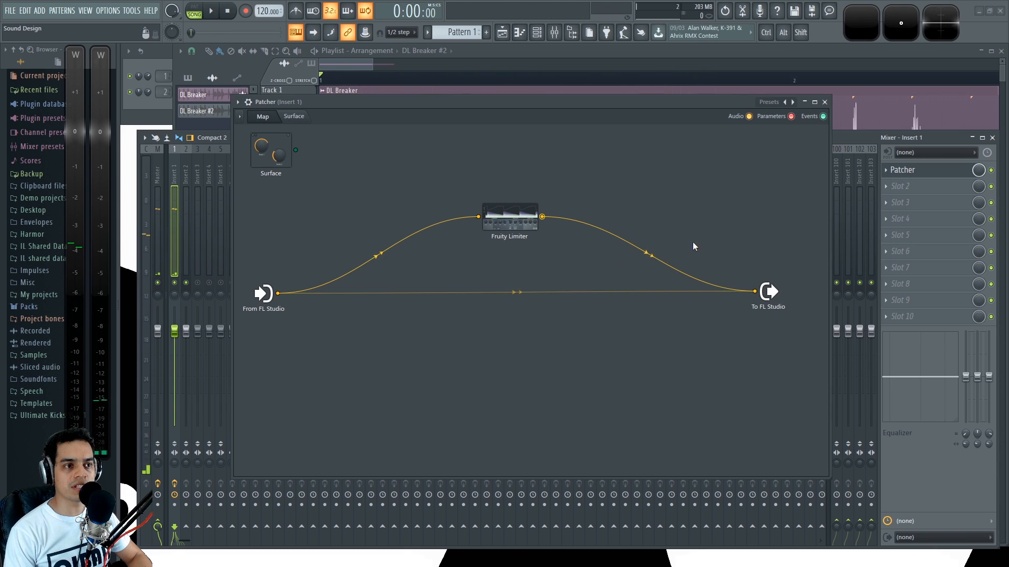
Step: Move the Fruity Limiter module higher above the direct link in the Patcher map and open its editor centred over the map
drag(507, 224, 538, 204)
click(514, 294)
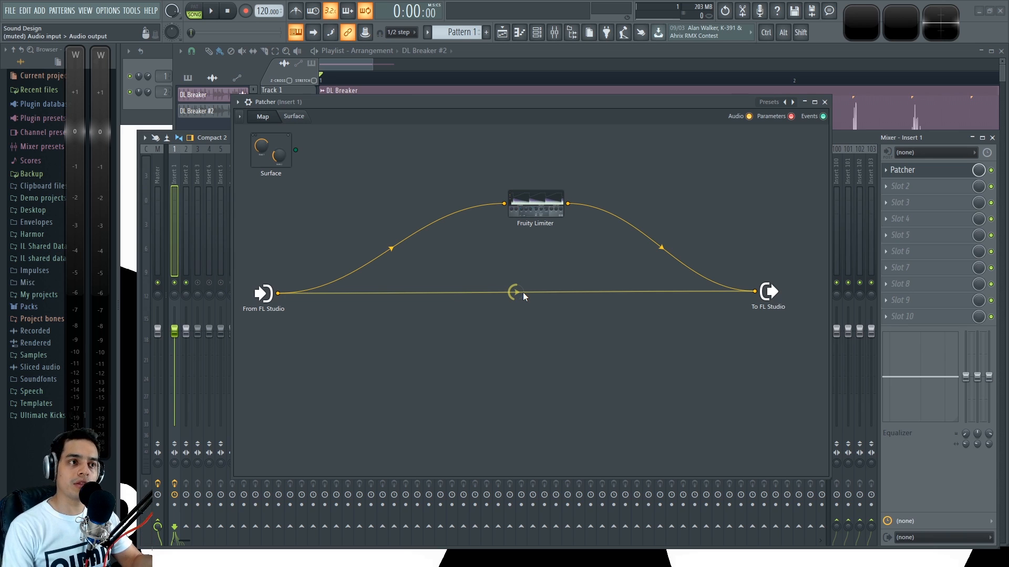
click(539, 211)
key(space)
drag(530, 229, 508, 160)
key(space)
drag(649, 299, 824, 413)
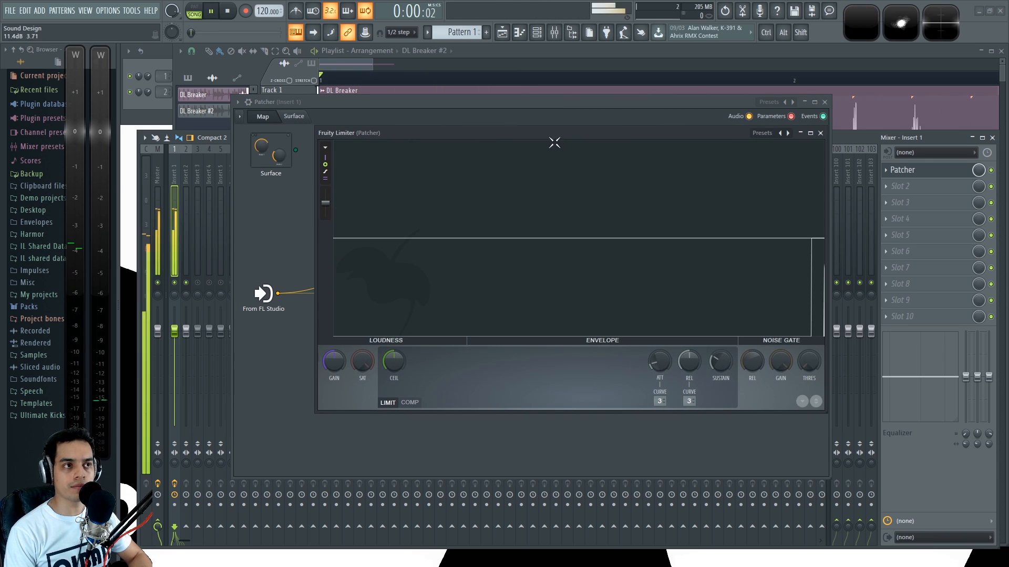
drag(553, 137, 486, 150)
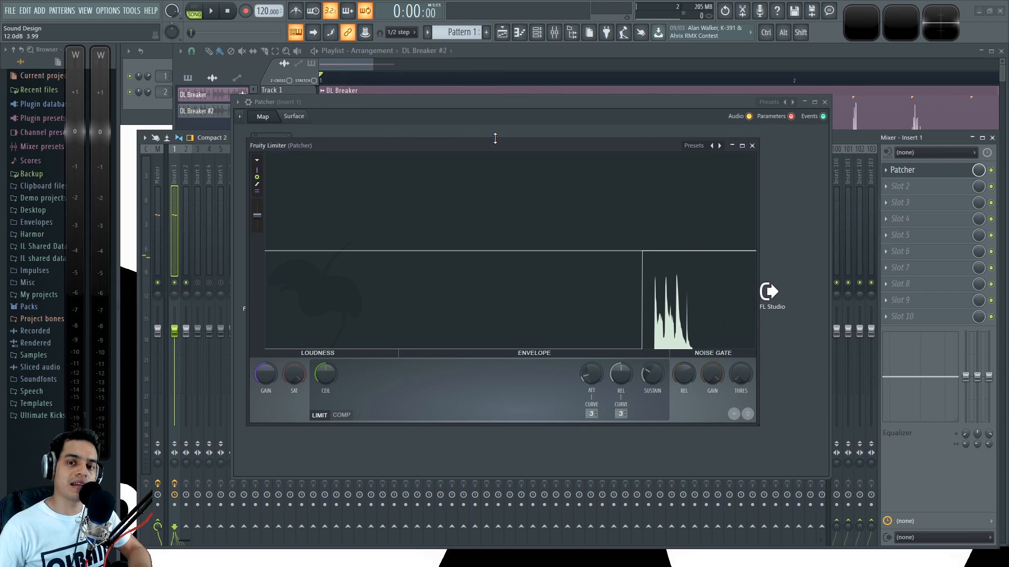
Step: Switch Fruity Limiter to compressor mode and set the threshold to -19.9 dB, knee to 56% and ratio to 2.0:1 while auditioning the loop
click(351, 416)
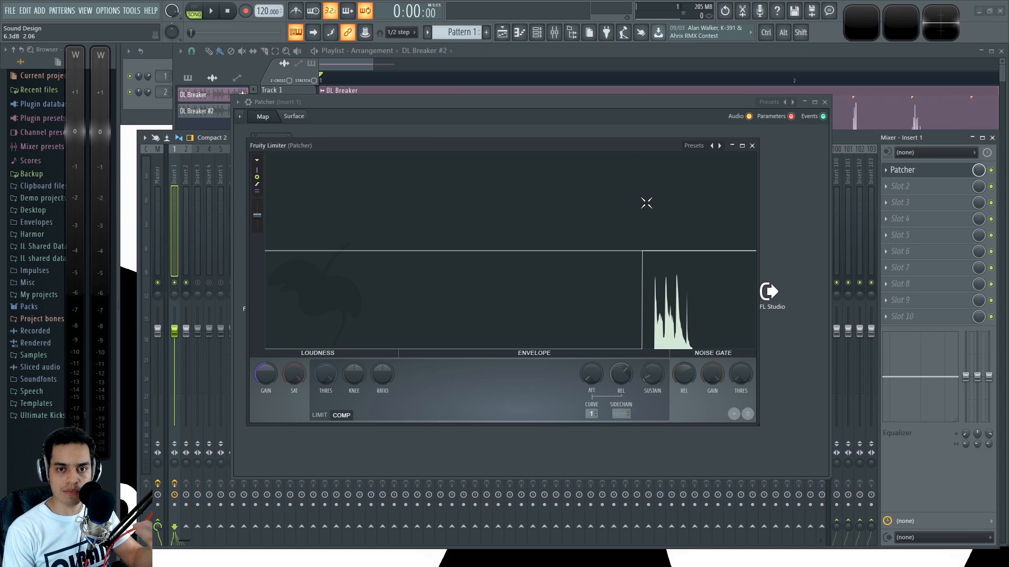
drag(326, 374, 326, 412)
key(space)
drag(325, 375, 382, 358)
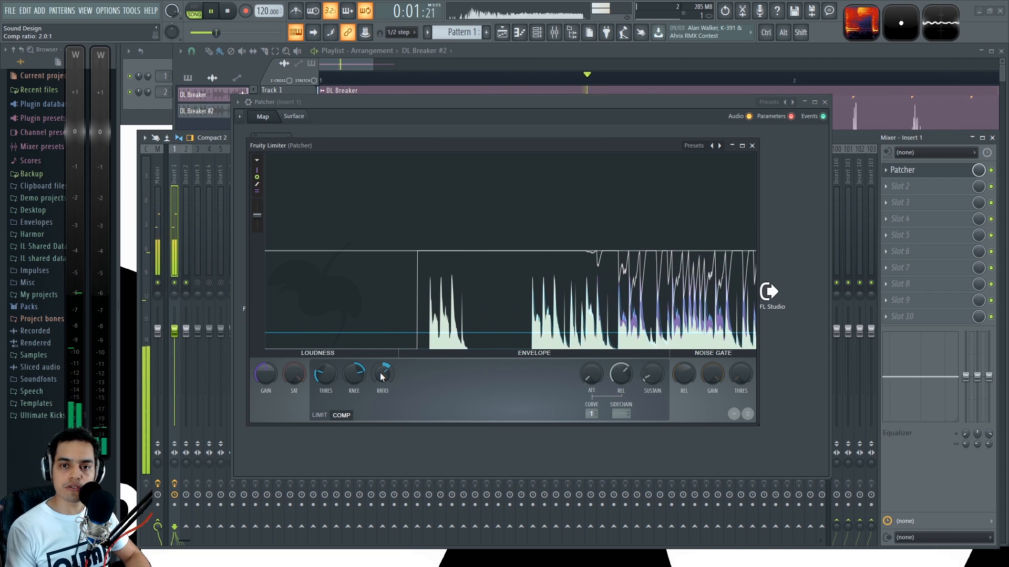
key(space)
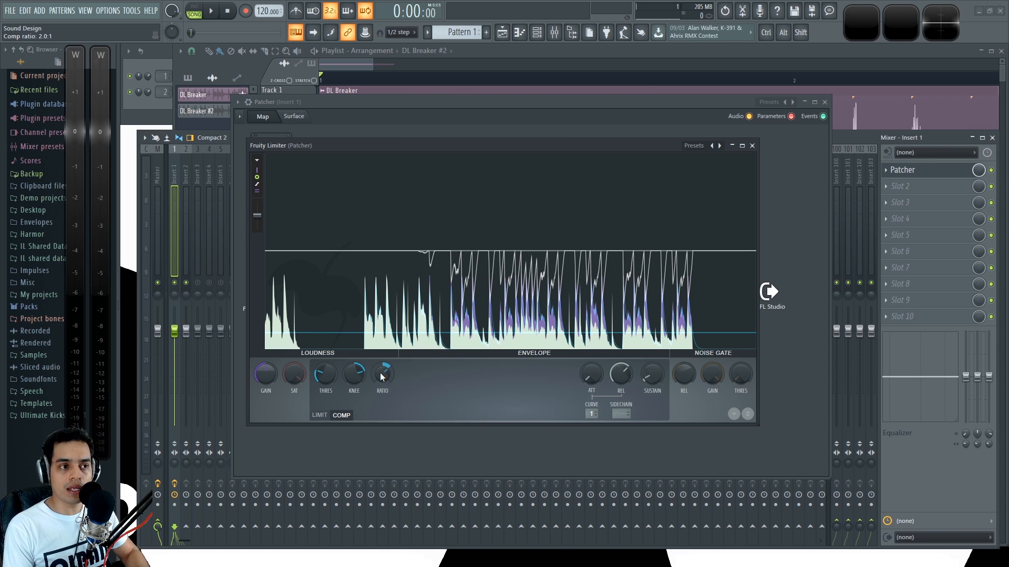
key(space)
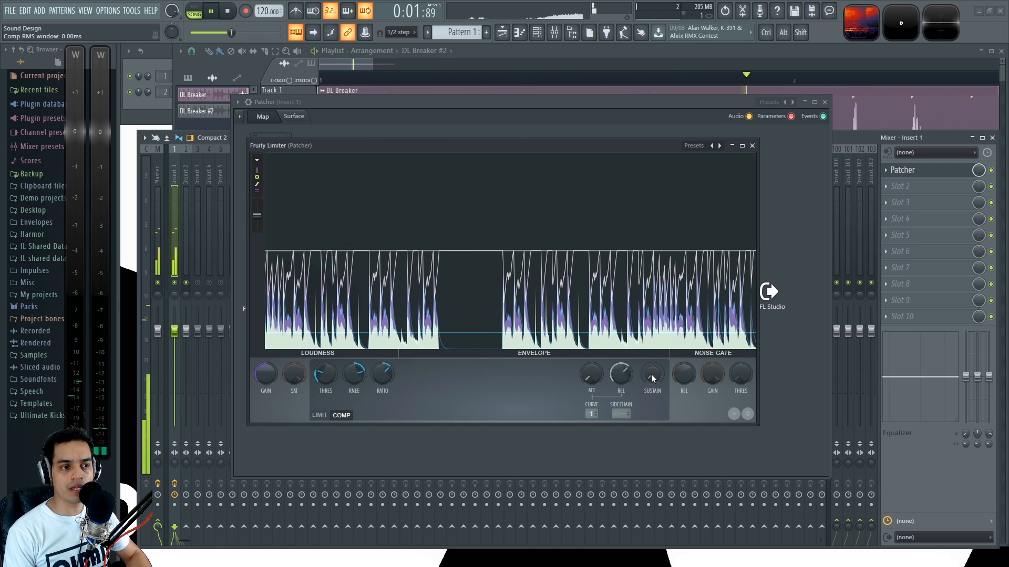
key(space)
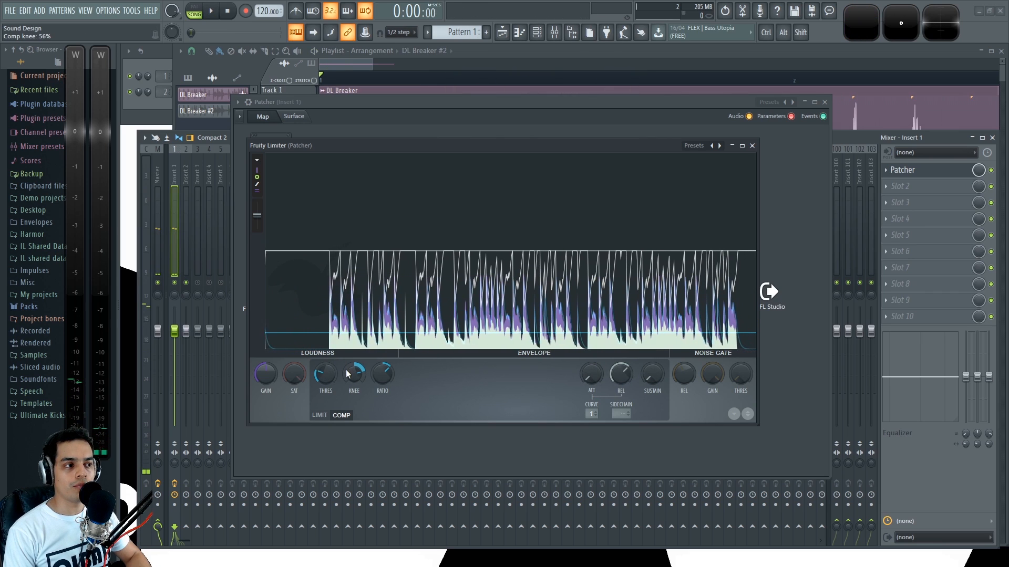
Step: Set the Fruity Limiter compressor threshold to -25.4 dB and the gain to 2.9 dB during playback, and close its editor
drag(420, 146, 428, 147)
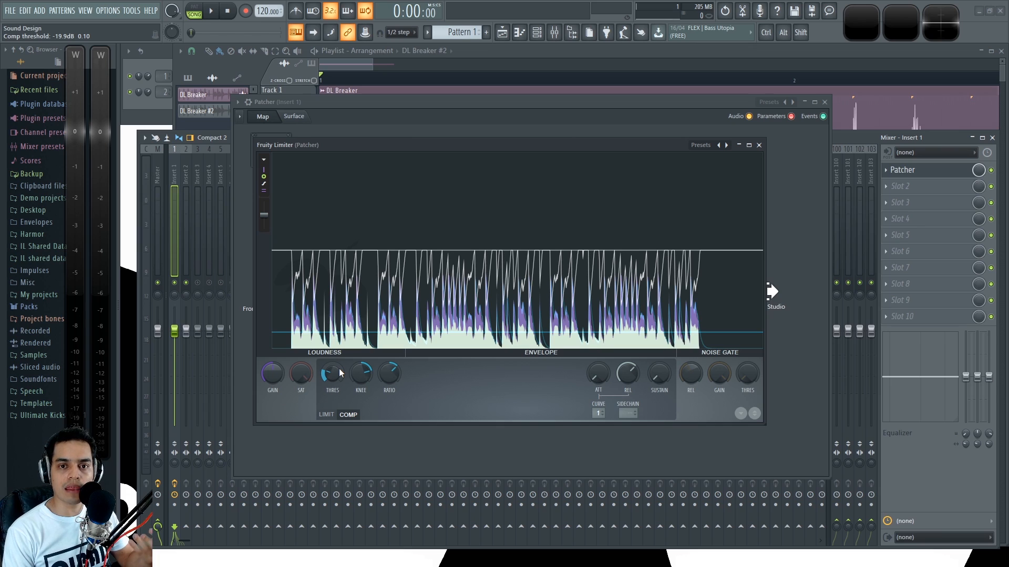
drag(332, 374, 333, 385)
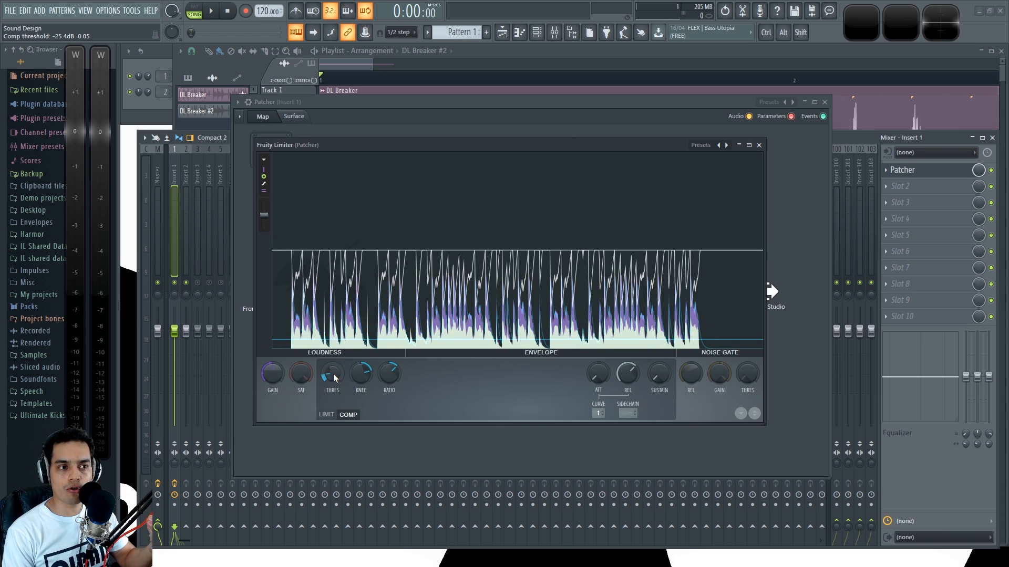
key(space)
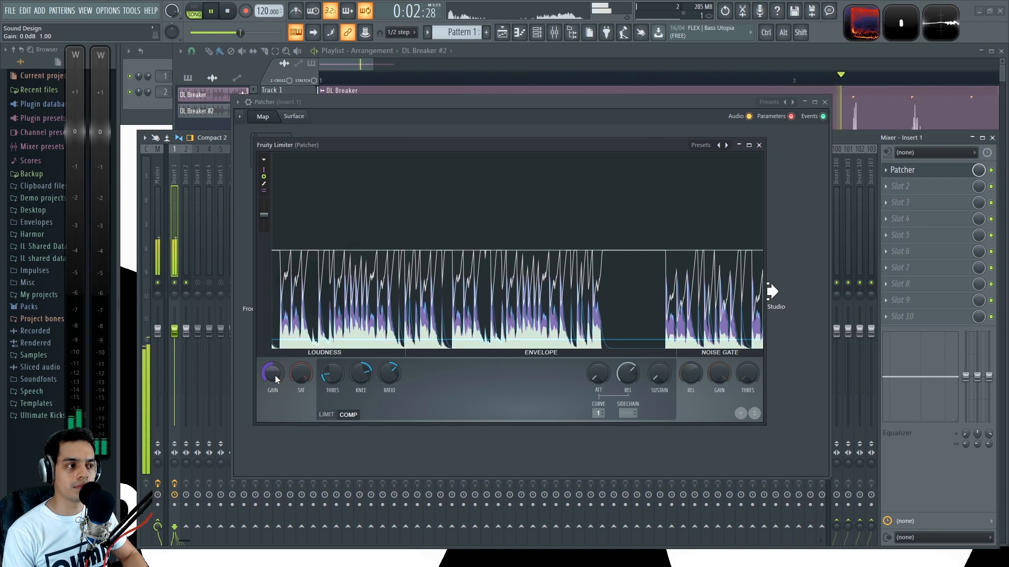
drag(273, 374, 272, 360)
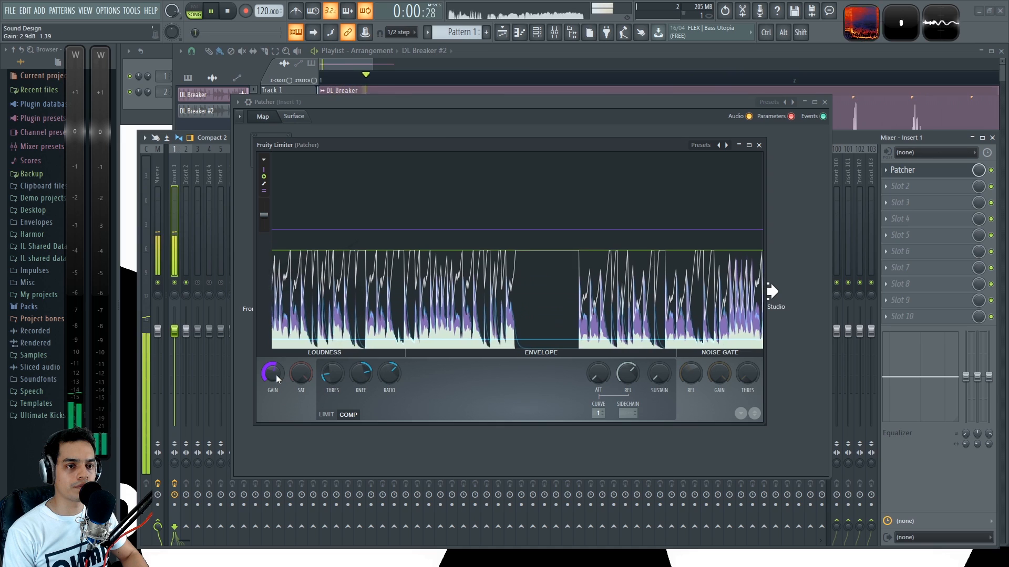
click(759, 145)
key(space)
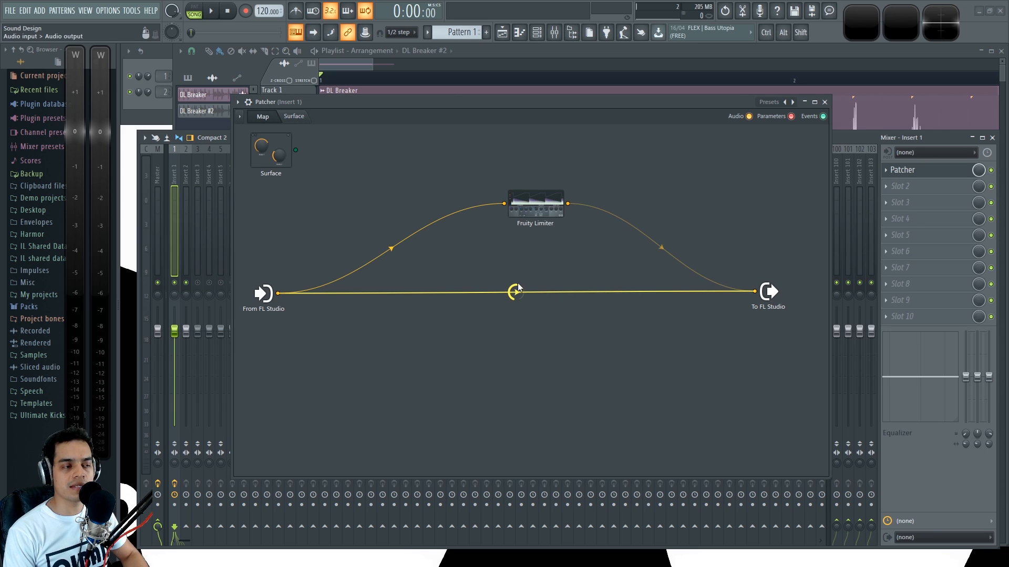
Step: Audition the direct link and the compressed Fruity Limiter branch separately, and unmute both connections to hear them blended
key(space)
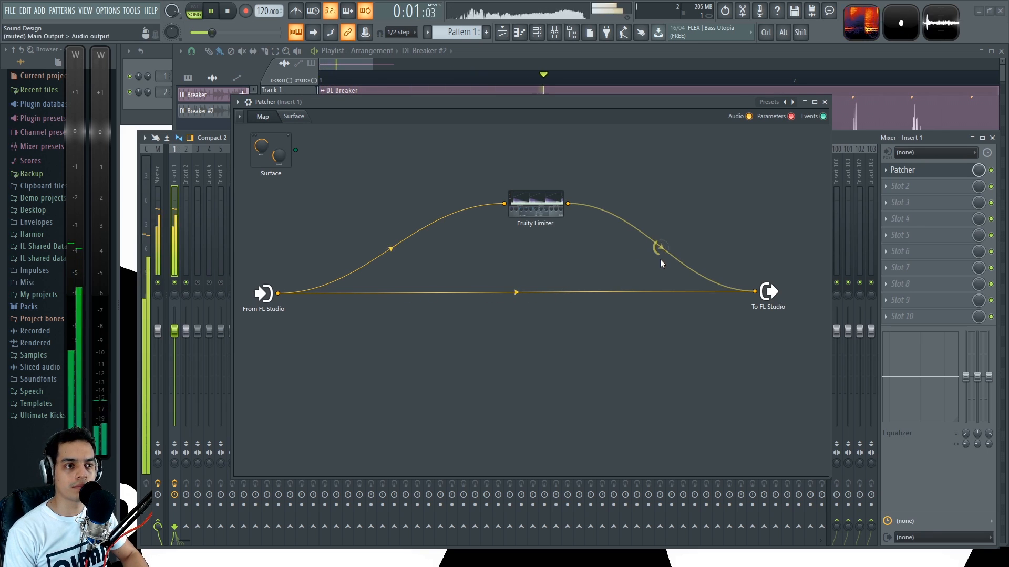
key(space)
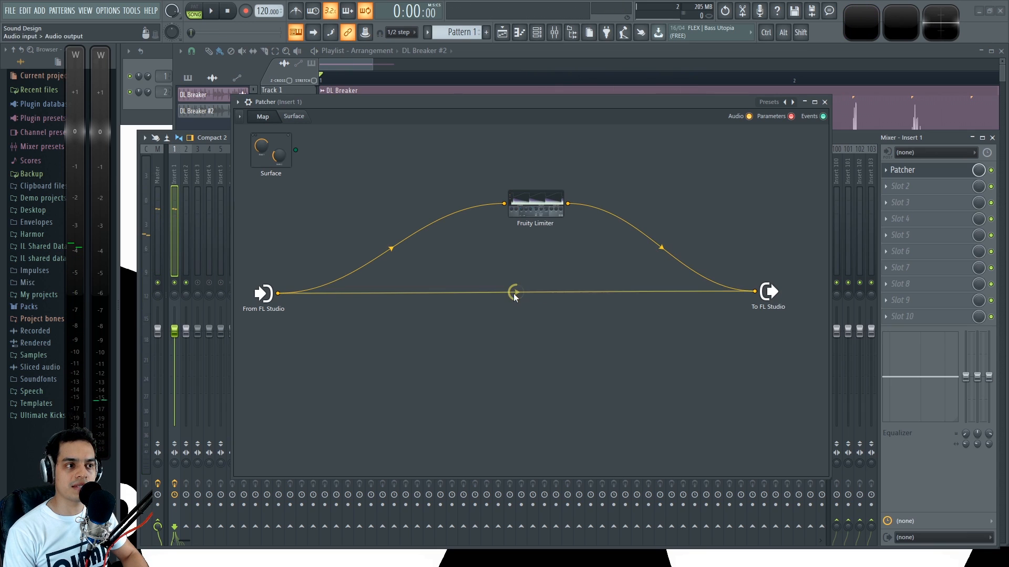
key(space)
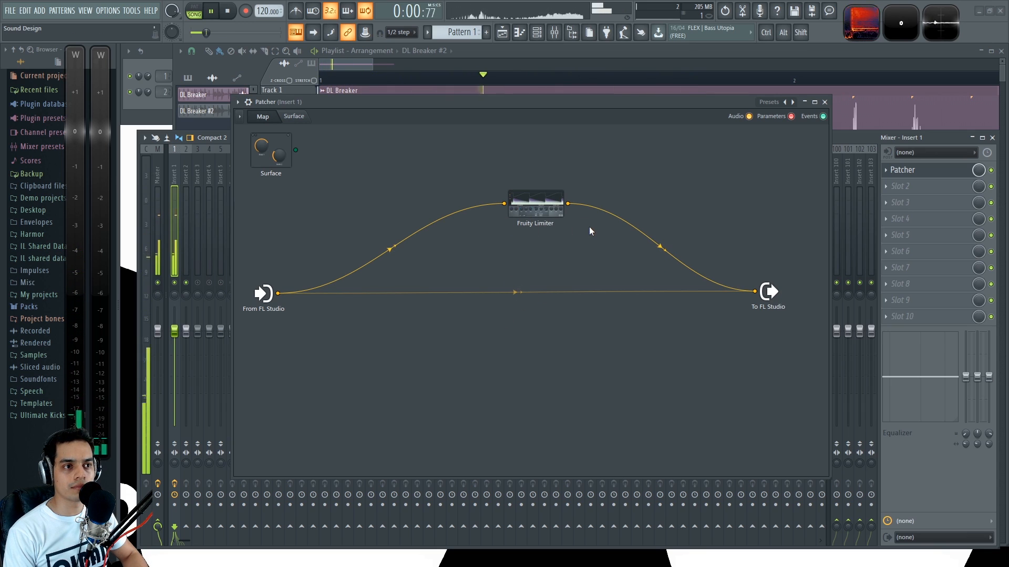
key(space)
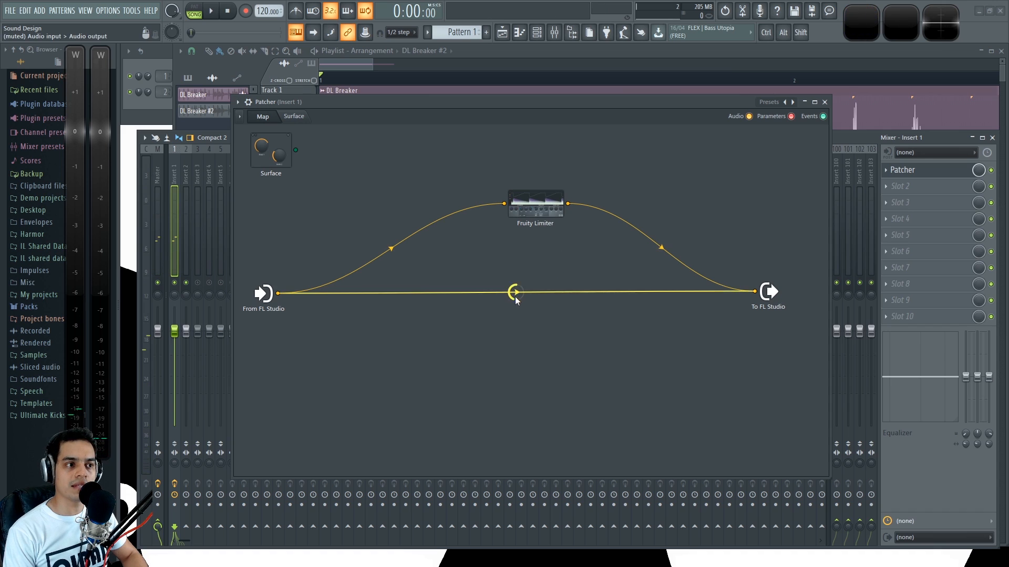
key(space)
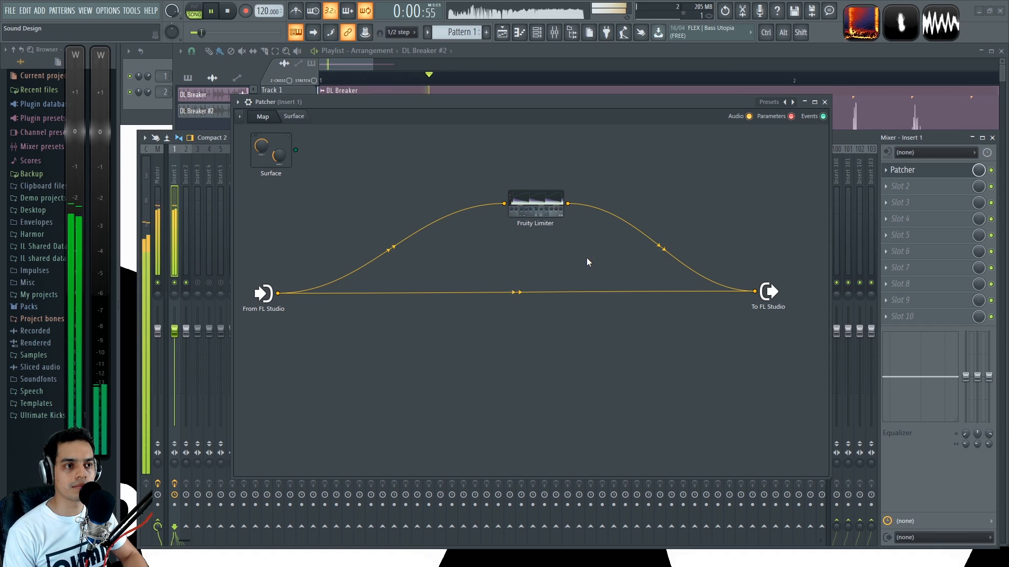
key(space)
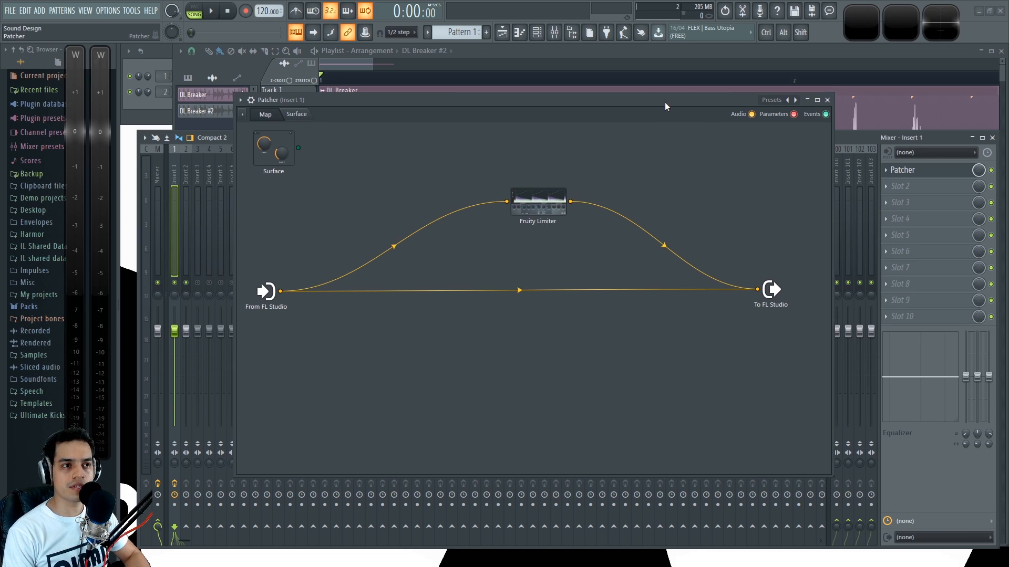
Step: Compare the drum loop with Patcher enabled and bypassed in the first effect slot of Insert 1
drag(666, 101, 664, 96)
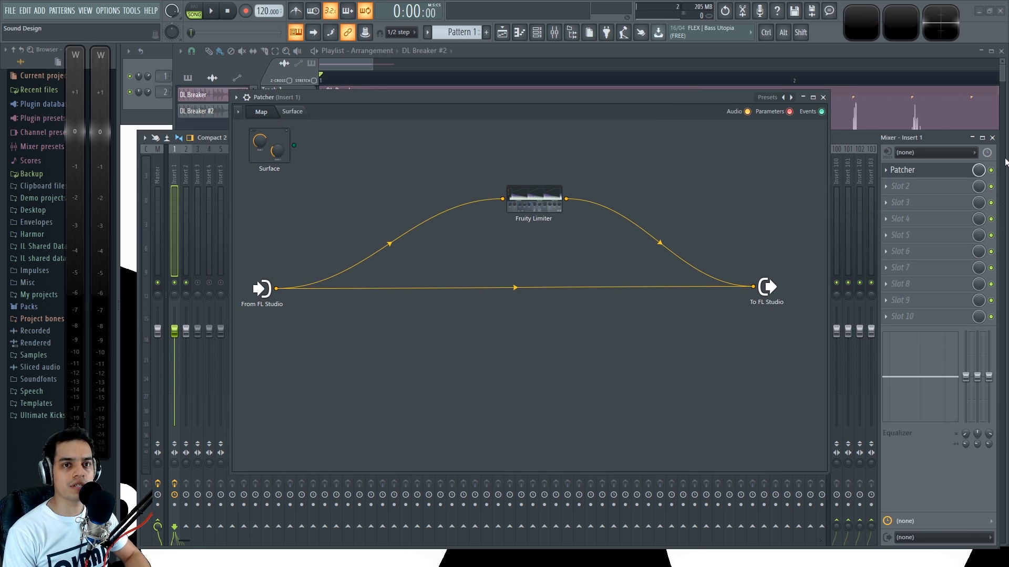
key(space)
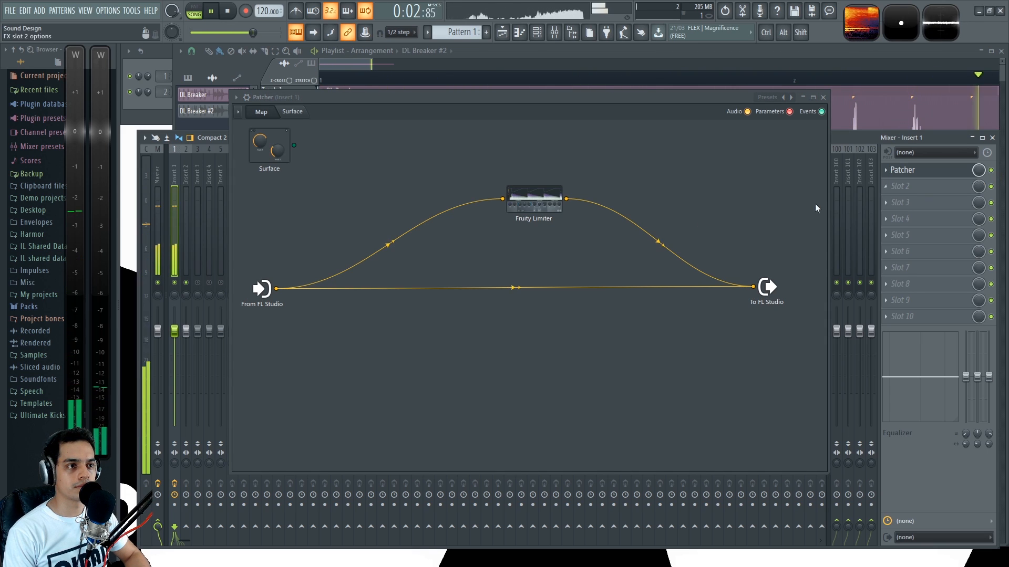
key(space)
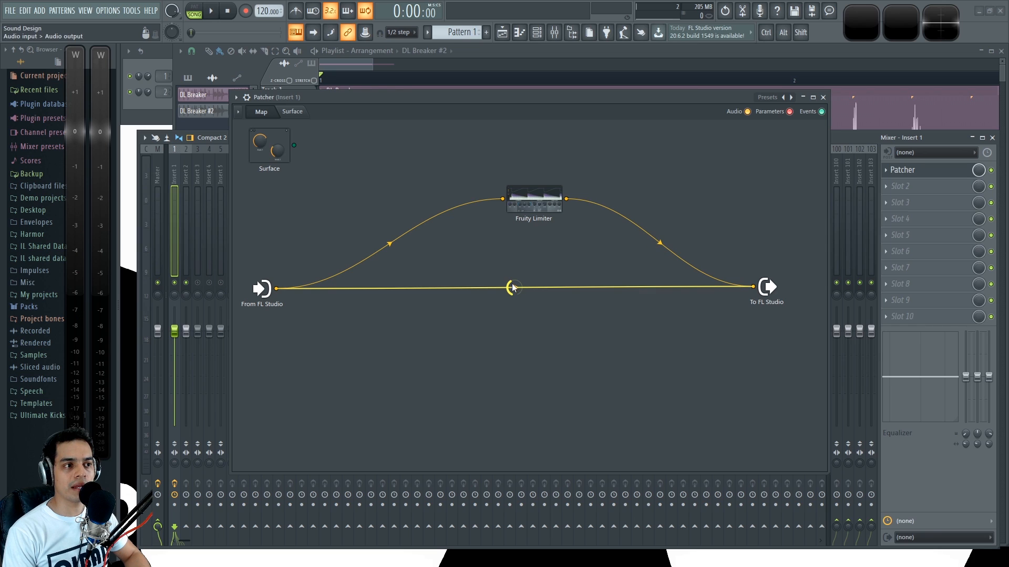
key(space)
key(space)
key(space)
click(991, 171)
click(991, 171)
key(space)
key(space)
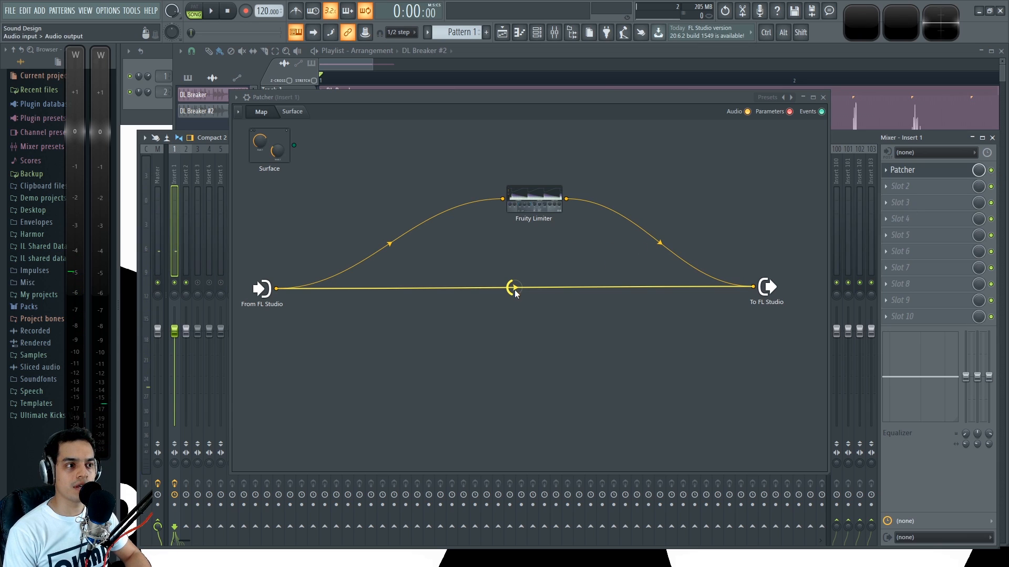
Step: Lower the direct link's level in the Patcher map and check the blend against the loop with Patcher bypassed
drag(517, 290, 517, 300)
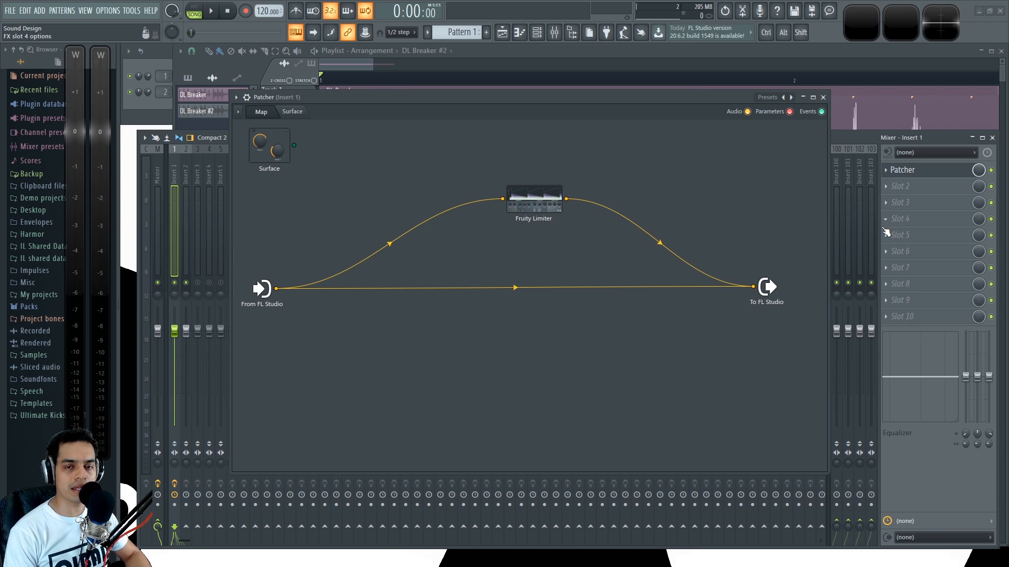
key(space)
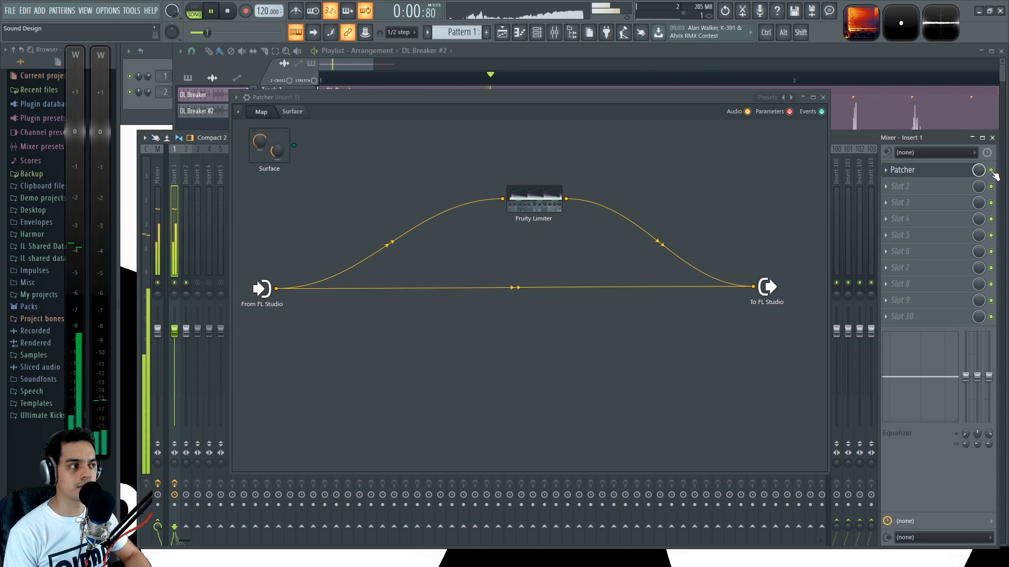
click(991, 171)
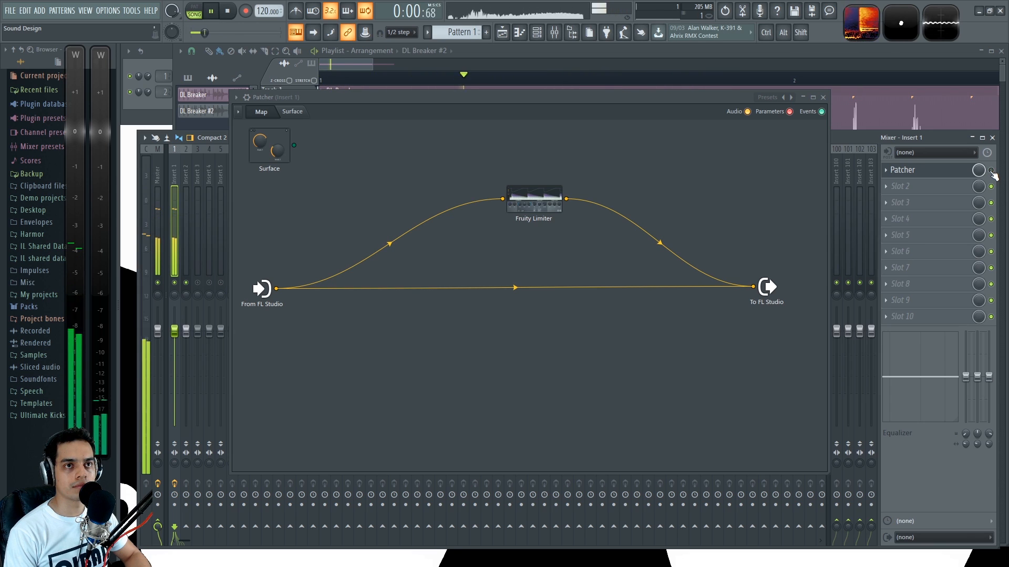
click(992, 171)
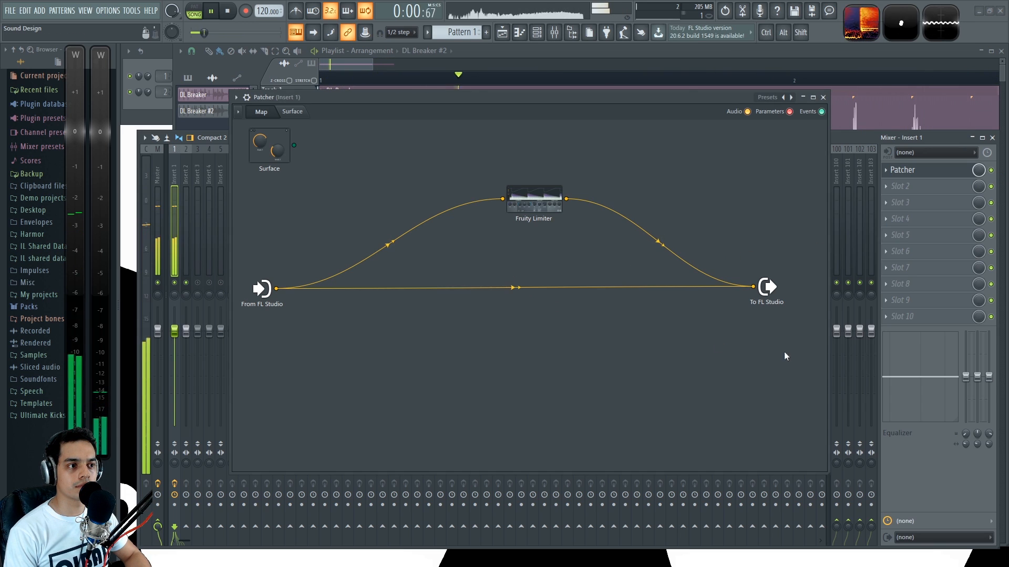
key(space)
Step: Reopen the Fruity Limiter editor, raise its gain to 4.1 dB during playback and close it
double_click(547, 206)
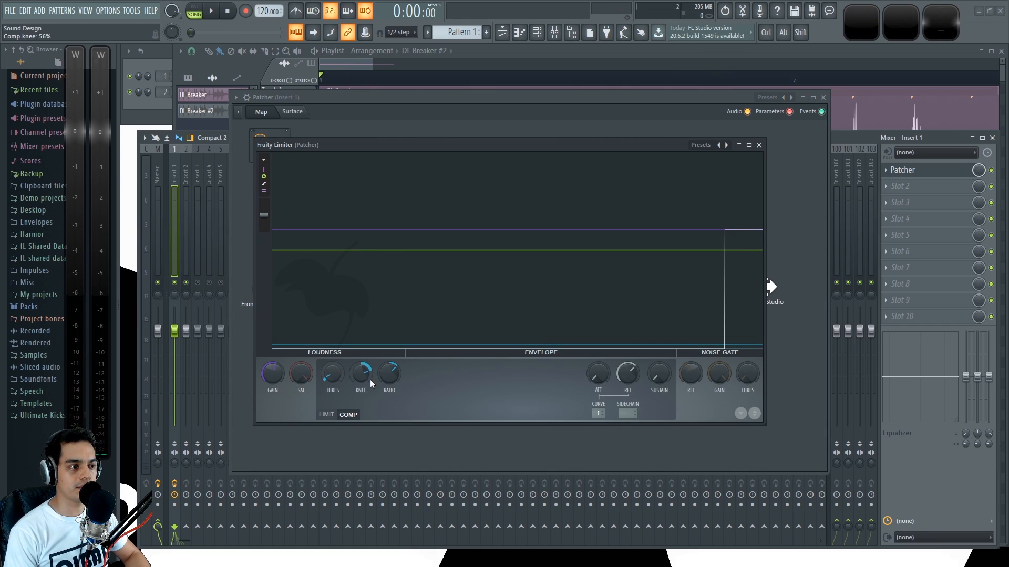
mouse_move(273, 374)
mouse_down()
mouse_move(272, 365)
mouse_move(275, 376)
mouse_up()
key(space)
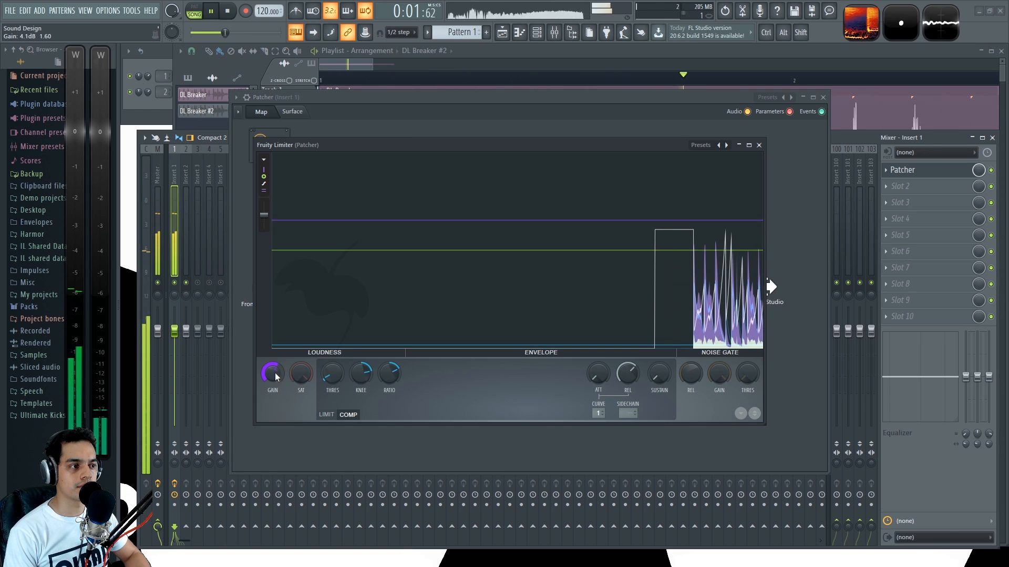
click(758, 145)
Step: Set the Fruity Limiter output connection's level to 77% with the direct link muted, and unmute the direct link
scroll(516, 285, down, 10)
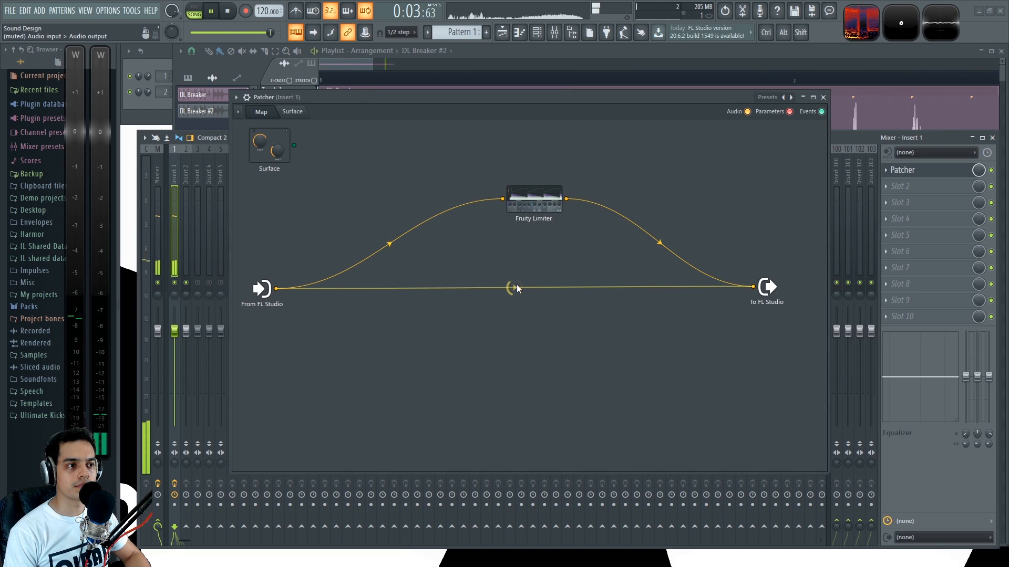
mouse_move(652, 249)
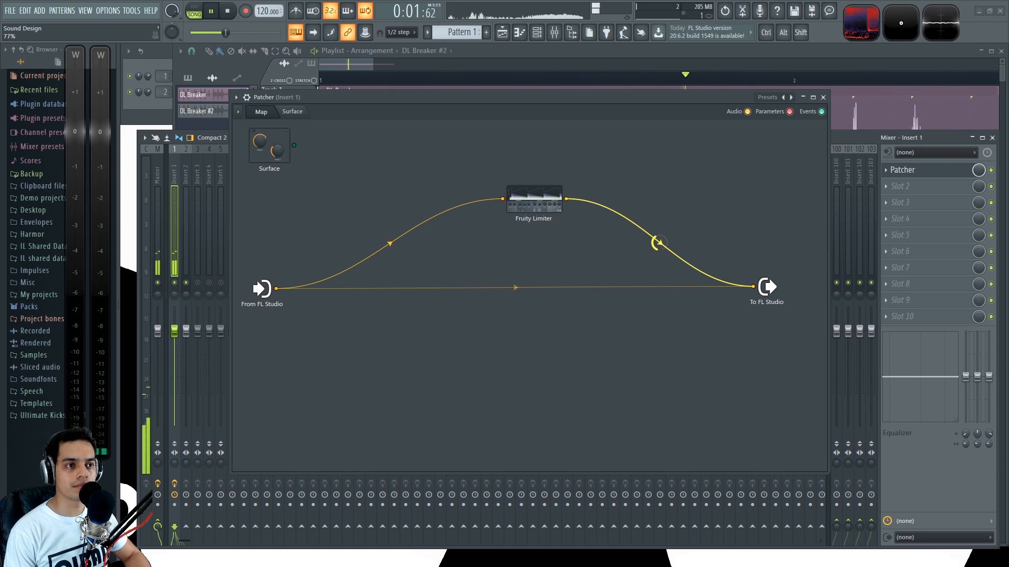
mouse_move(516, 287)
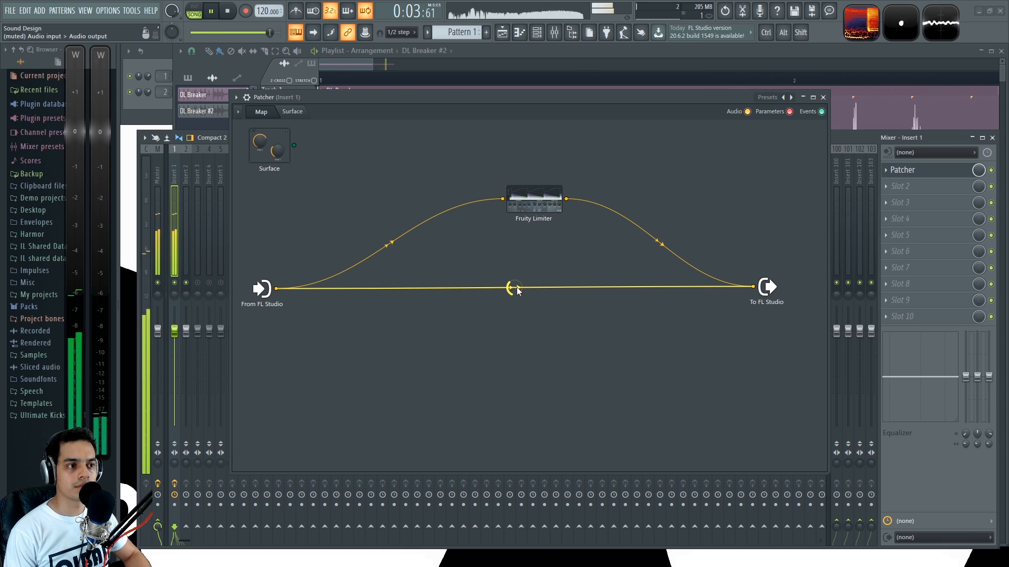
Step: Play the drum loop in short passes through Patcher to check the blend of the direct and Fruity Limiter links
key(space)
key(space)
key(space)
key(space)
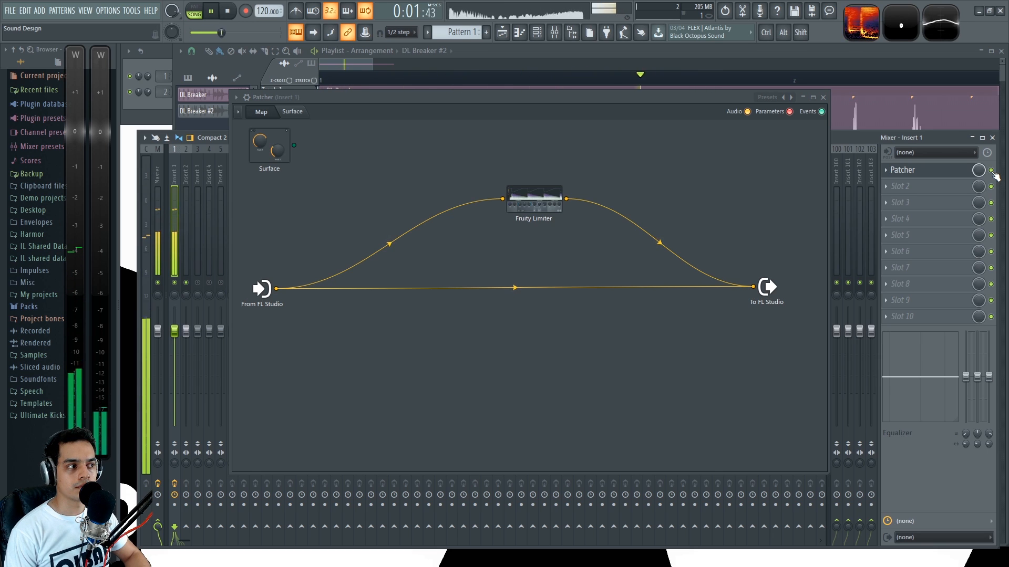
key(space)
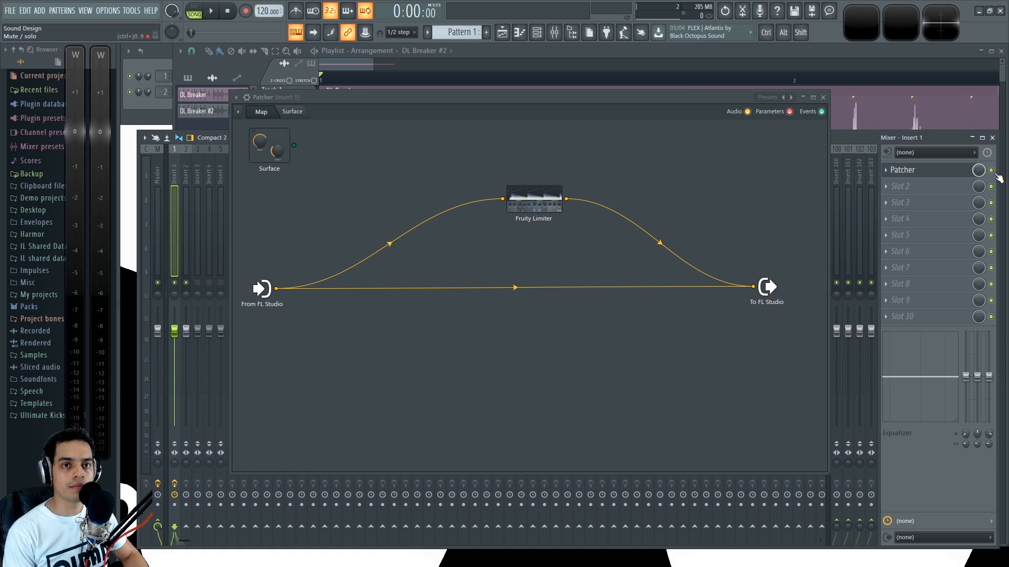
key(space)
key(space)
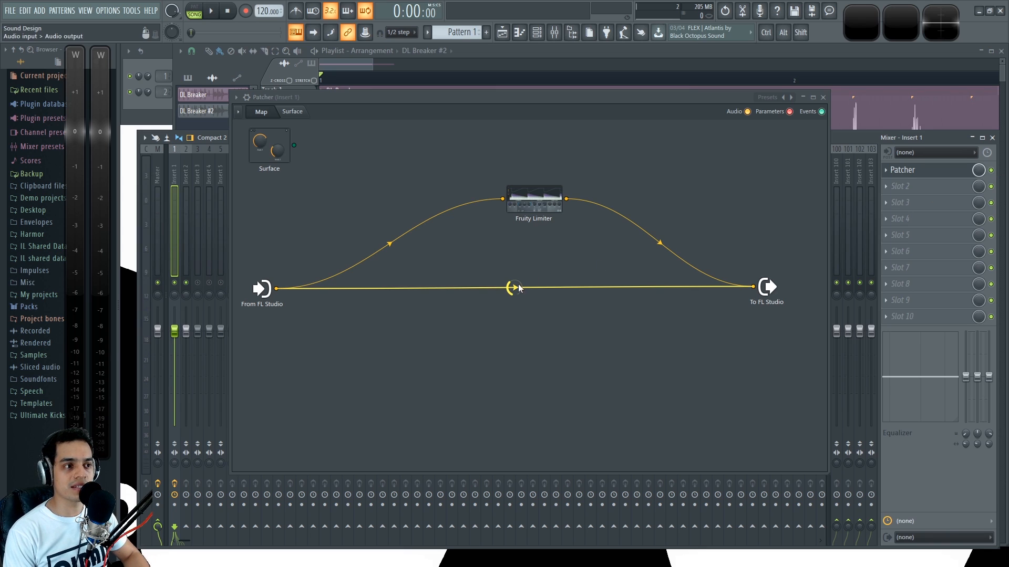
Step: Compare the drum loop with Patcher bypassed and enabled, and raise the Fruity Limiter output connection's level to 127%
click(991, 171)
key(space)
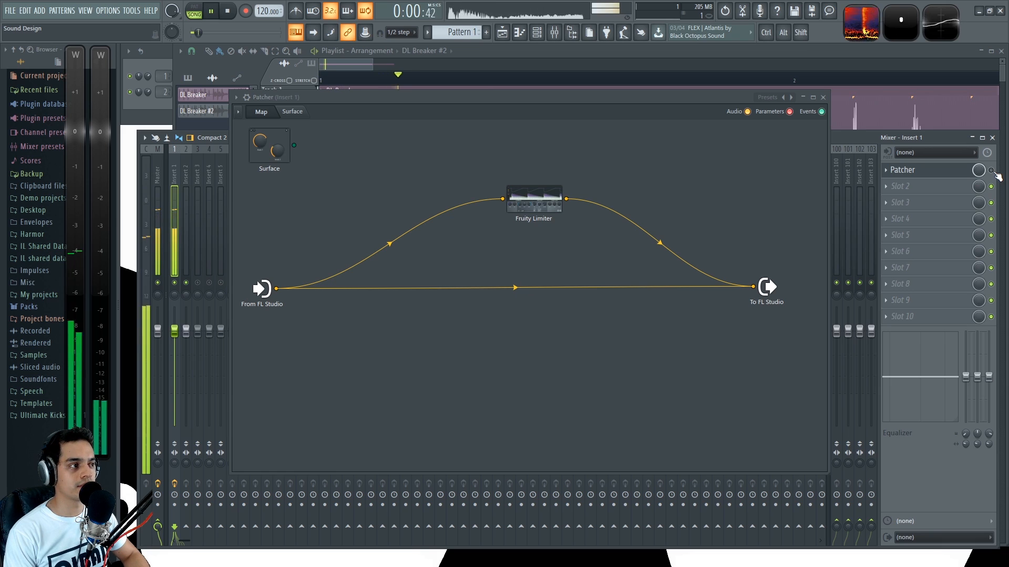
click(992, 171)
click(992, 170)
click(991, 170)
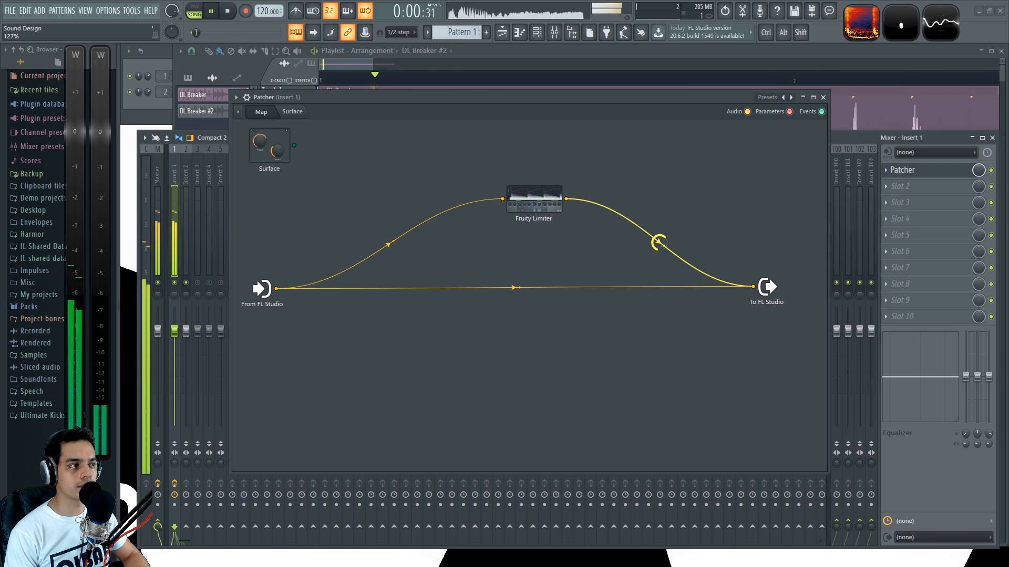
Step: Check the louder Fruity Limiter branch against the dry drum loop by bypassing and re-enabling Patcher on Insert 1
key(space)
click(991, 171)
key(space)
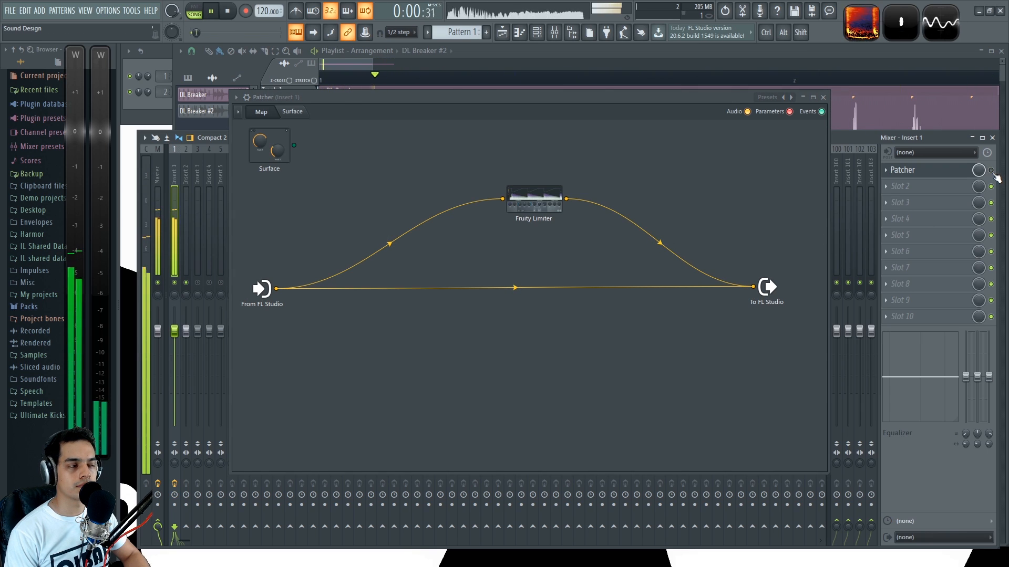
key(space)
click(992, 172)
key(space)
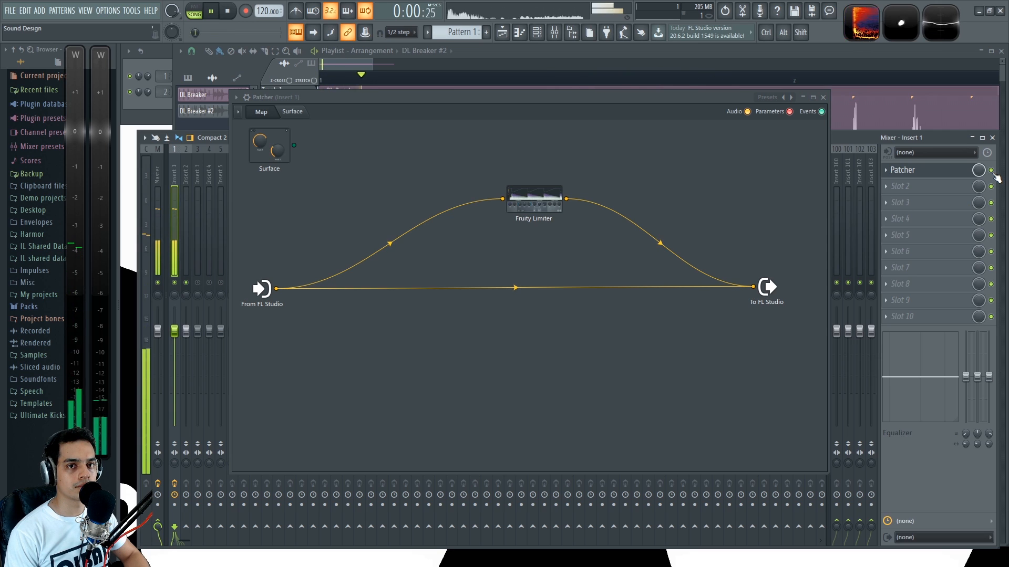
key(space)
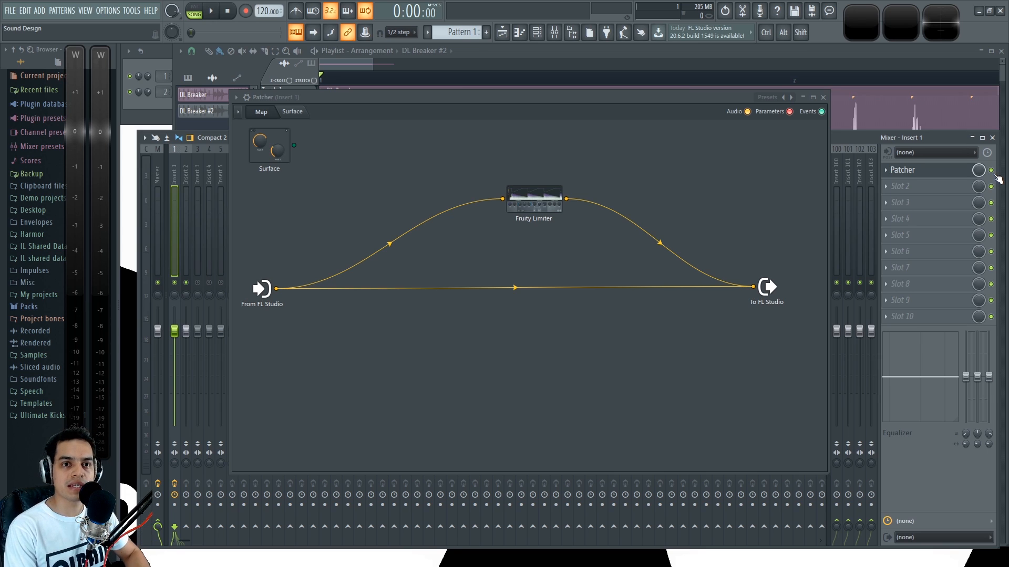
Step: Replay the drum loop from its start with Patcher bypassed and enabled, and leave Patcher enabled with playback stopped
key(space)
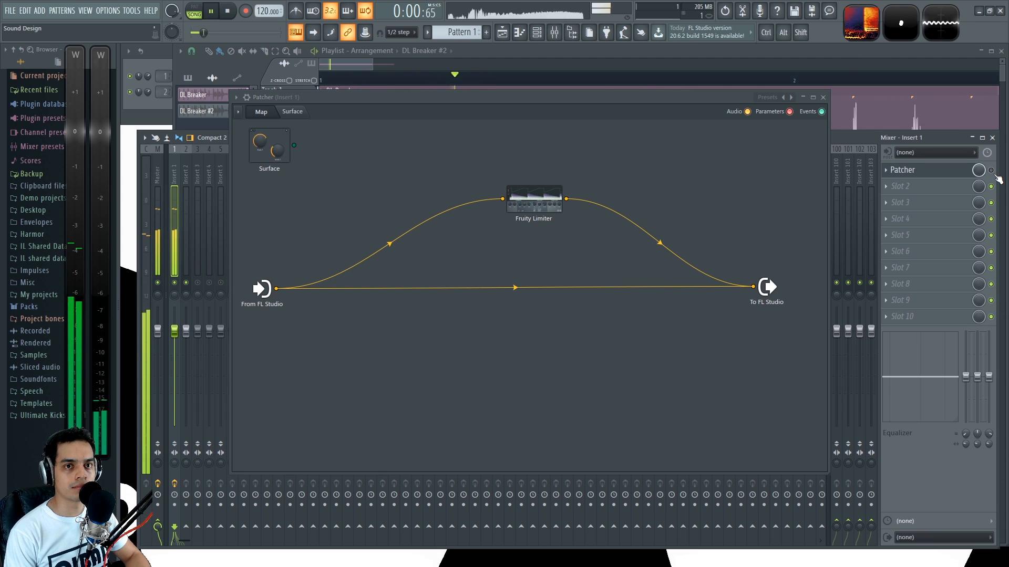
key(space)
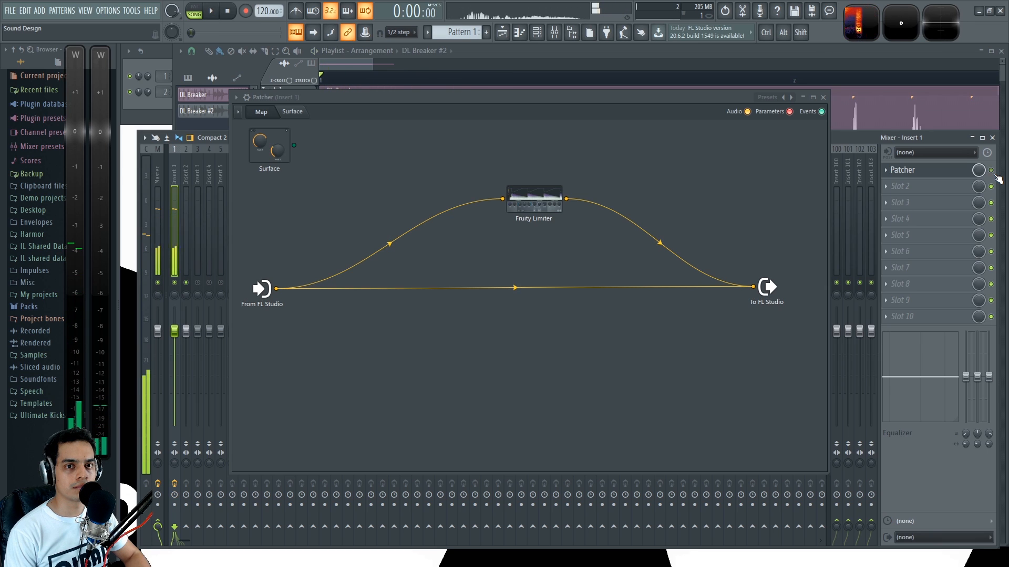
key(space)
click(995, 174)
key(space)
key(space)
click(994, 175)
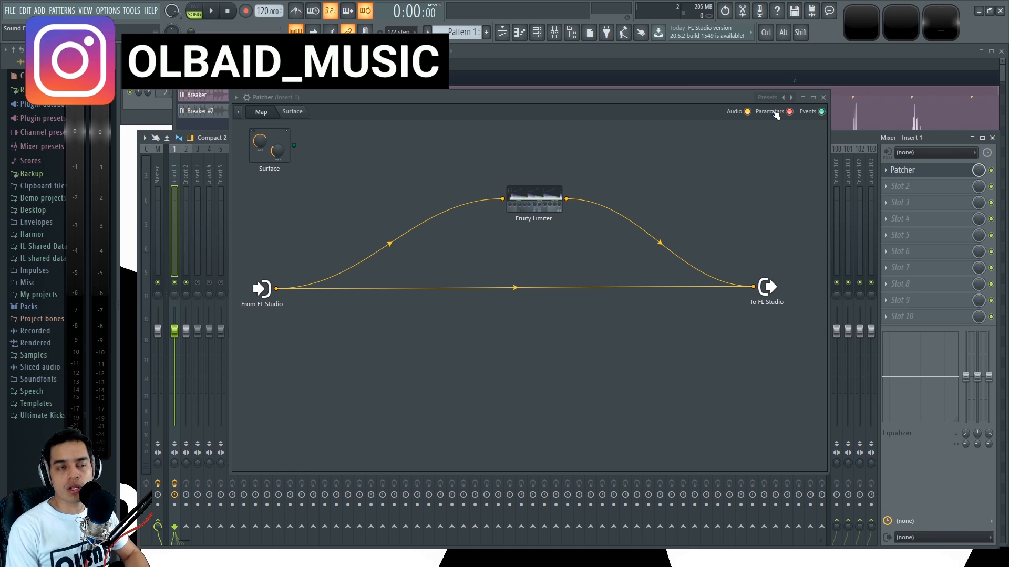
Step: Close Patcher and place the AYC_G01 sample at the start of Track 2, with the DL Breaker track muted
click(822, 98)
click(780, 50)
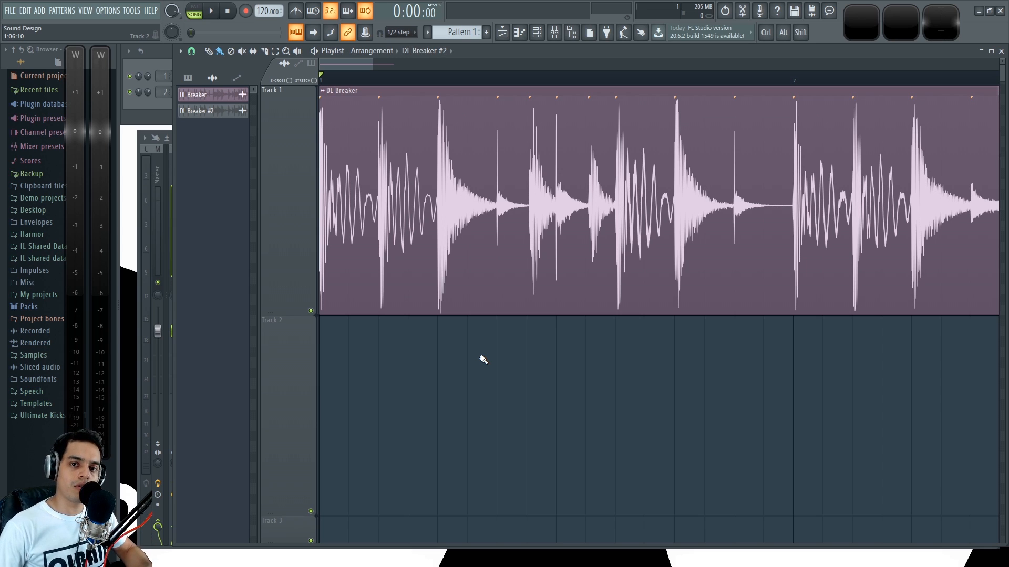
drag(483, 360, 480, 428)
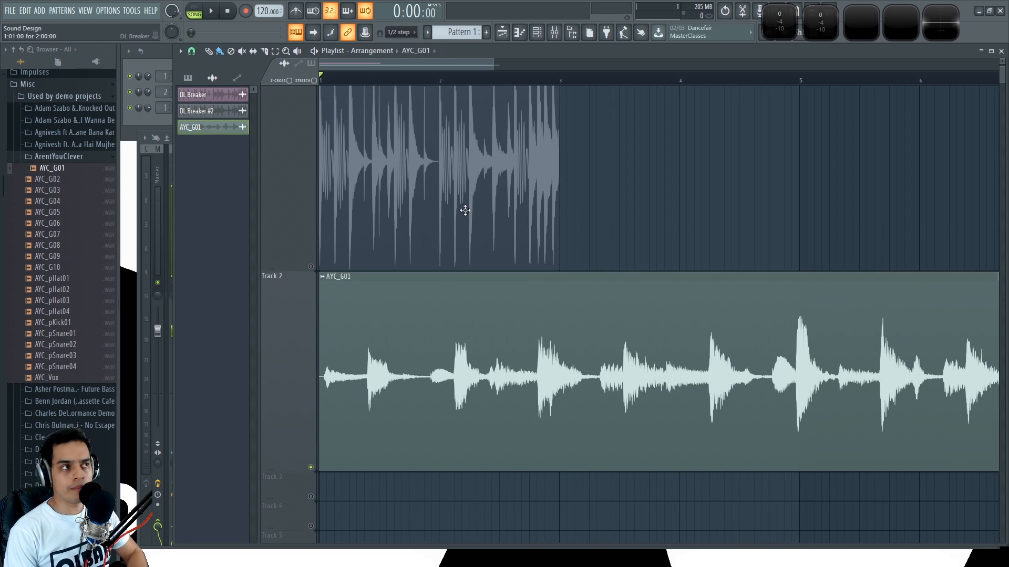
Step: Check Insert 1's effect slots in the mixer and play the AYC_G01 clip from the start of the playlist
click(158, 54)
key(F9)
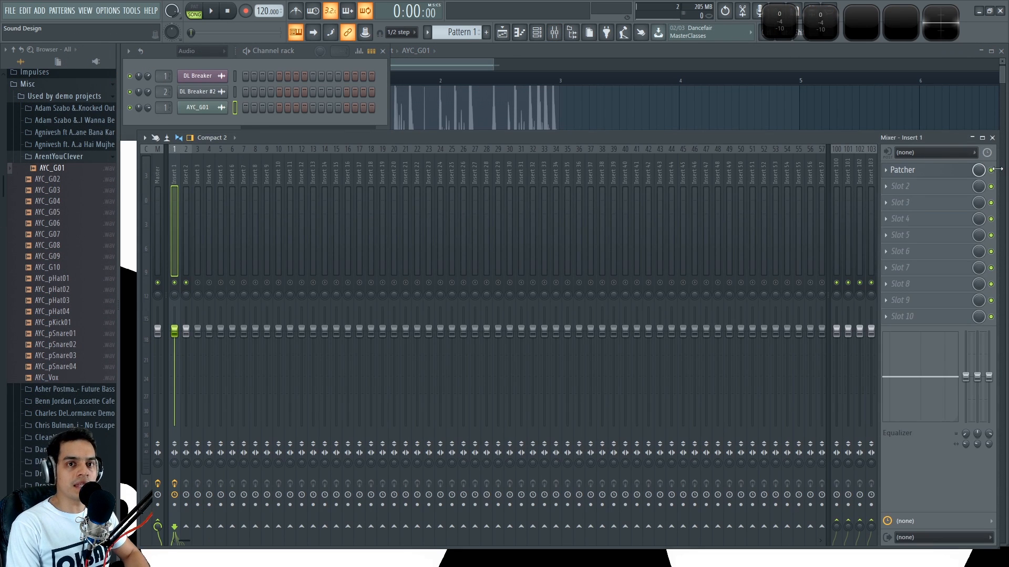
click(710, 95)
scroll(622, 163, down, 2)
scroll(358, 68, up, 3)
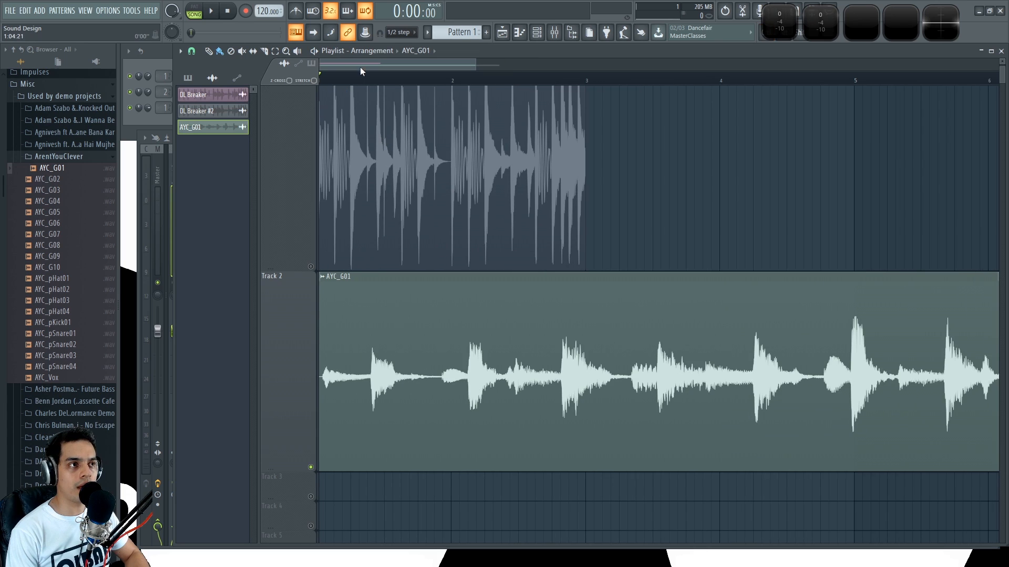
key(space)
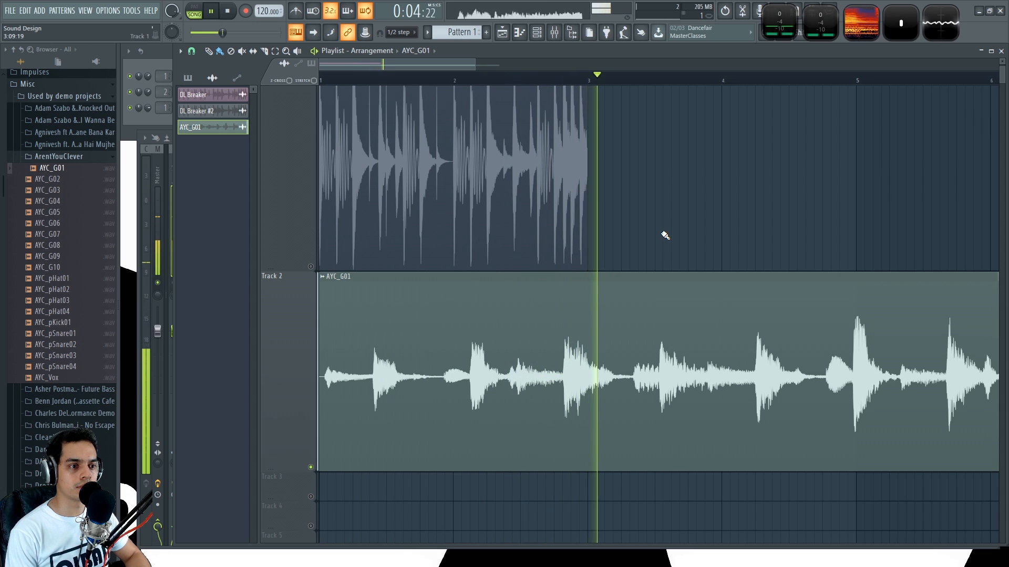
key(space)
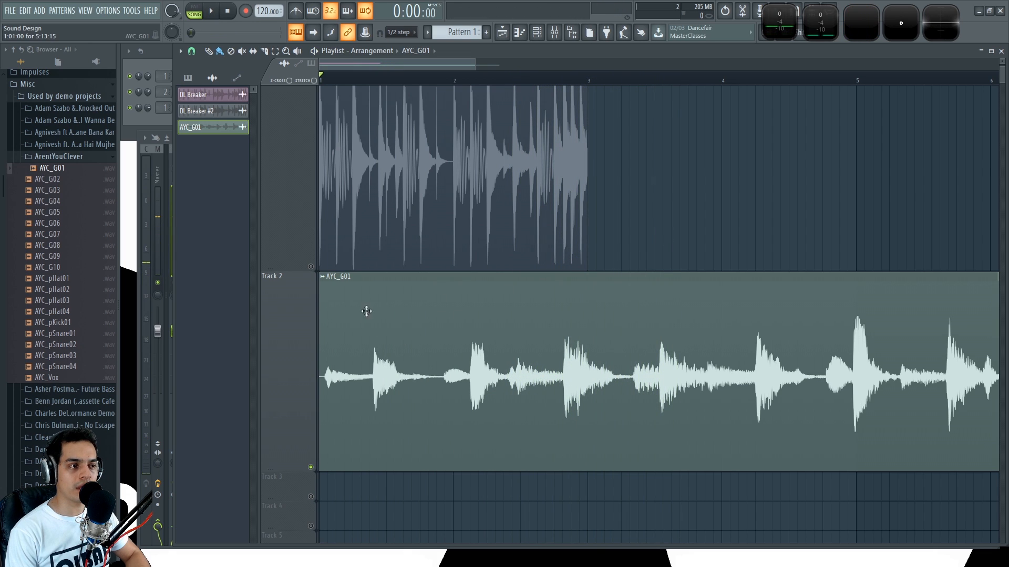
Step: Select bar 1 as the playback range, place the playhead partway through it and audition AYC_G01 in short passes
scroll(327, 81, up, 2)
drag(507, 86, 321, 83)
key(space)
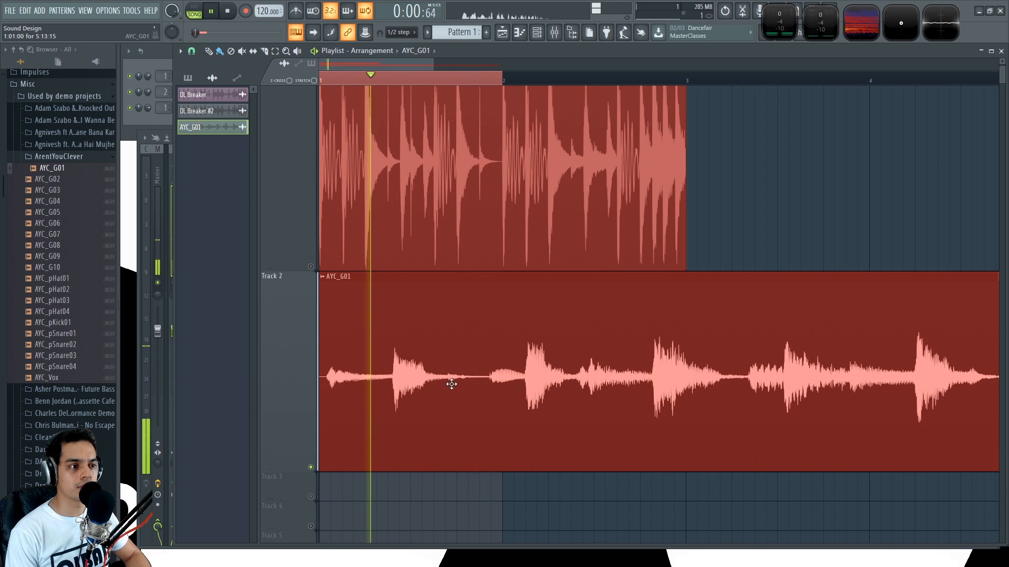
key(space)
click(422, 80)
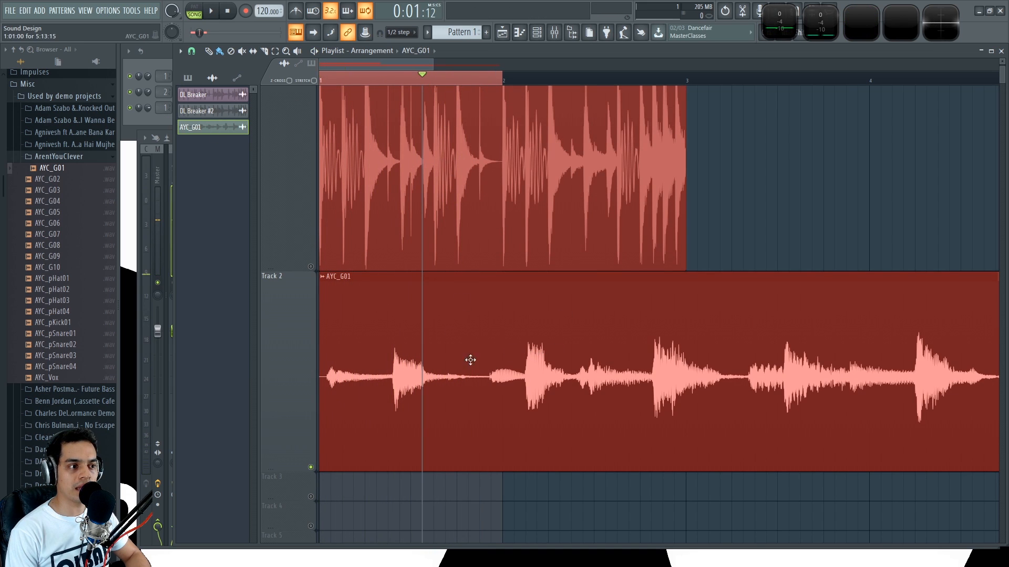
key(space)
key(space)
key(space)
key(space)
key(space)
key(space)
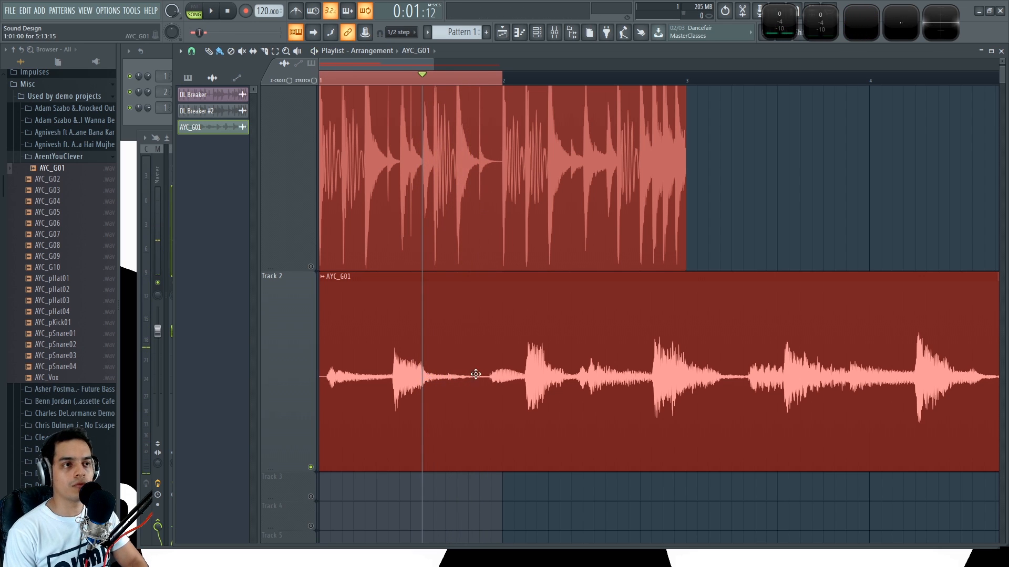
Step: Compare short passes of AYC_G01 with Patcher enabled and bypassed on Insert 1 in the mixer
key(F9)
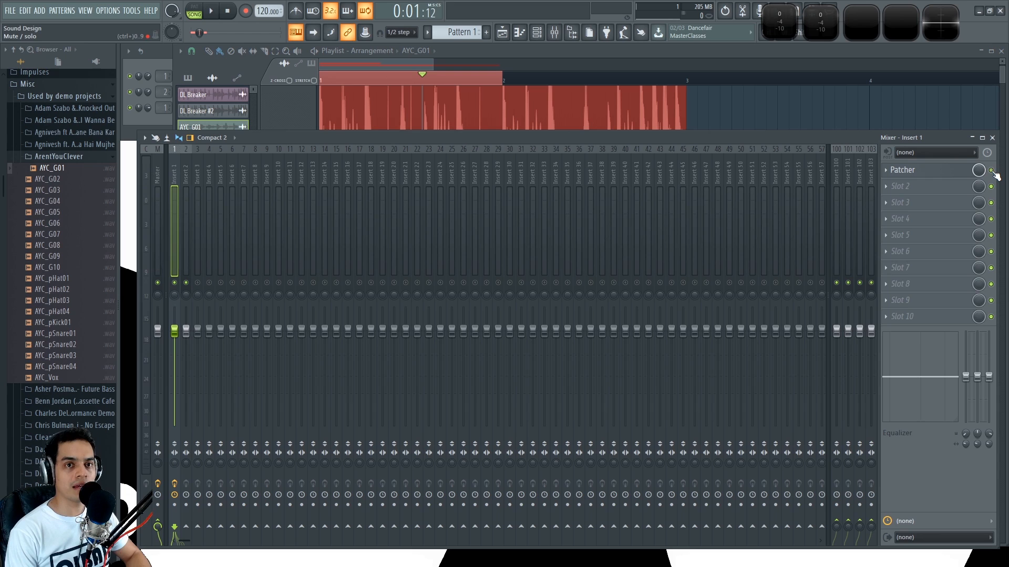
key(space)
key(space)
key(space)
click(992, 171)
key(space)
key(space)
click(992, 171)
key(space)
key(space)
click(992, 171)
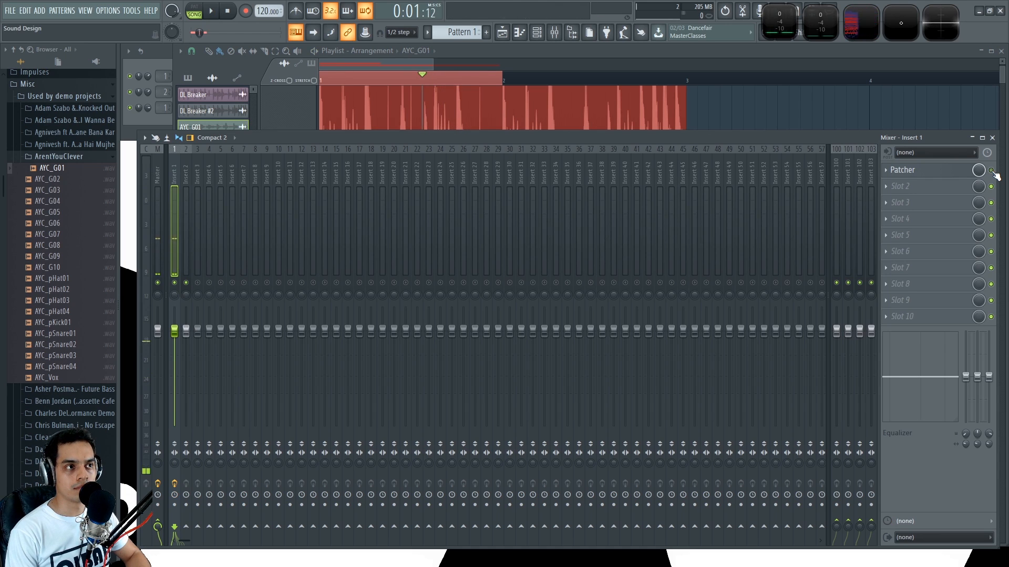
click(992, 171)
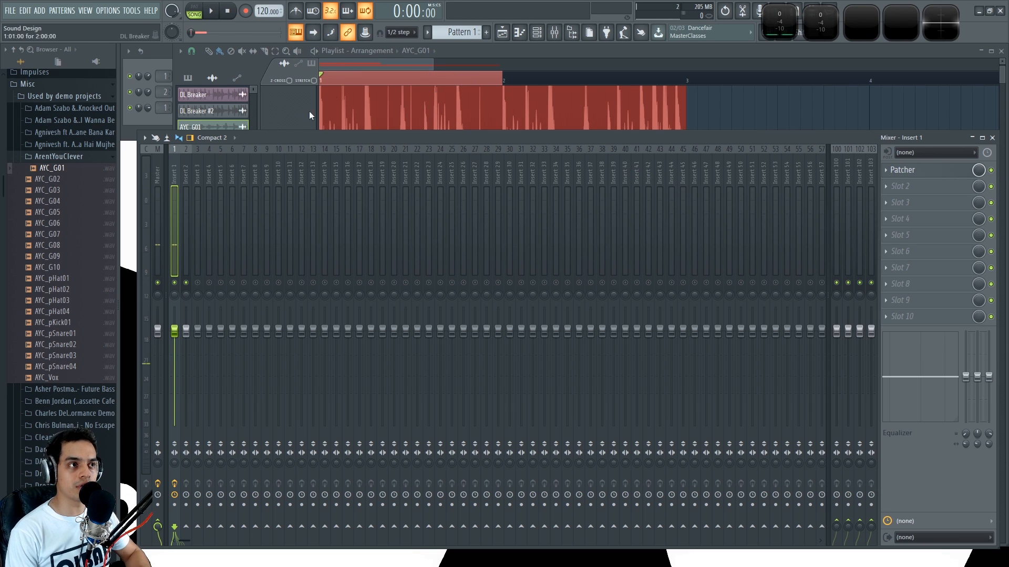
Step: Loop bar 1 from its start with Patcher bypassed, re-enable Patcher during playback, and stop
click(991, 171)
key(space)
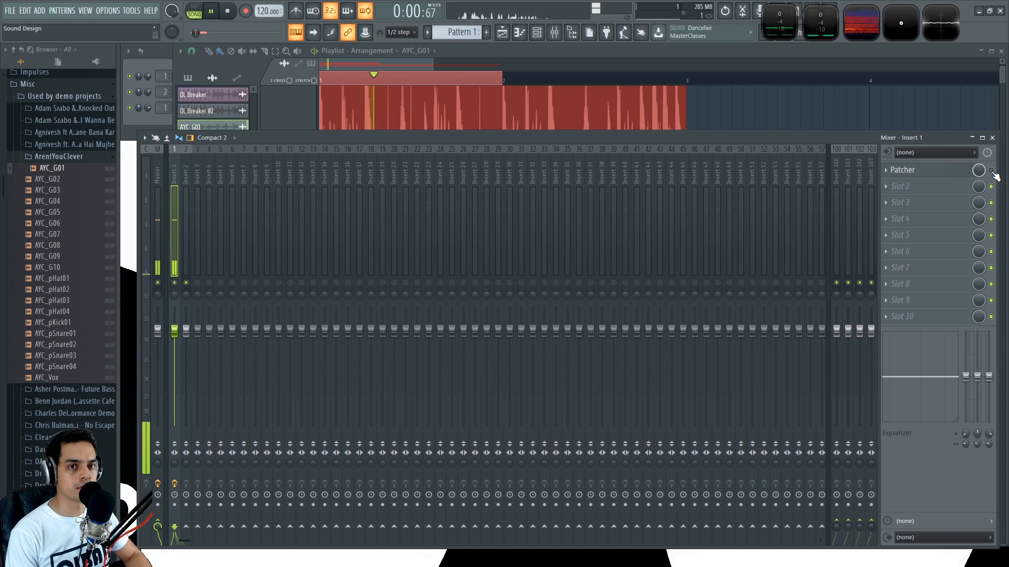
click(992, 170)
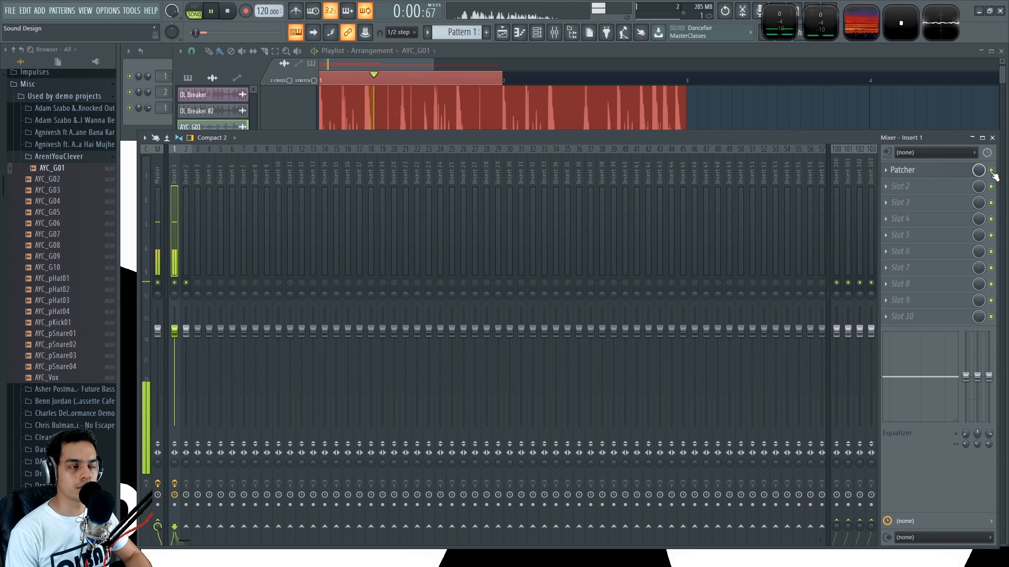
key(space)
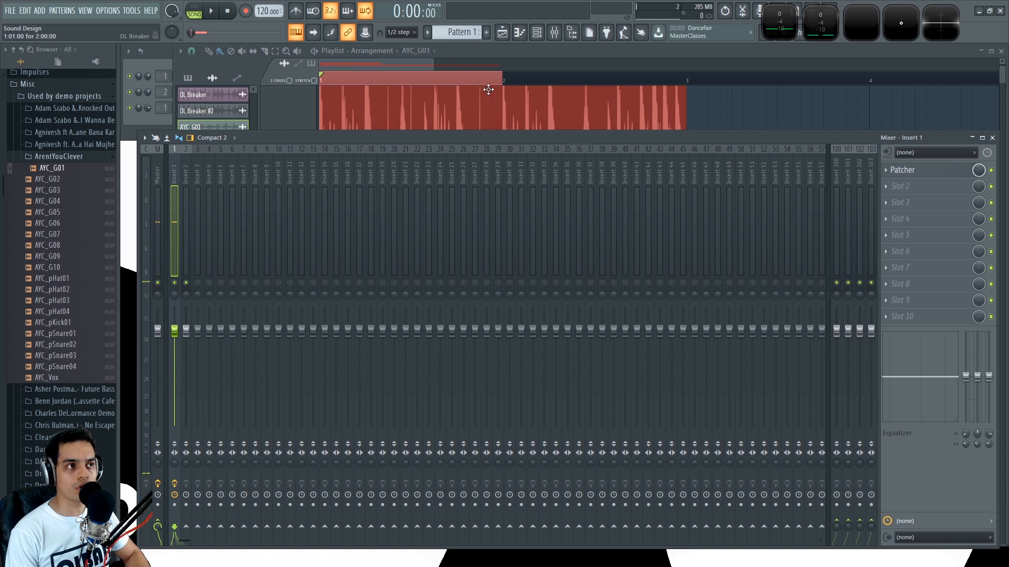
Step: Clear the bar 1 time selection in the playlist and bring the full AYC_G01 clip into view
ctrl+click(488, 91)
scroll(472, 310, down, 1)
key(F9)
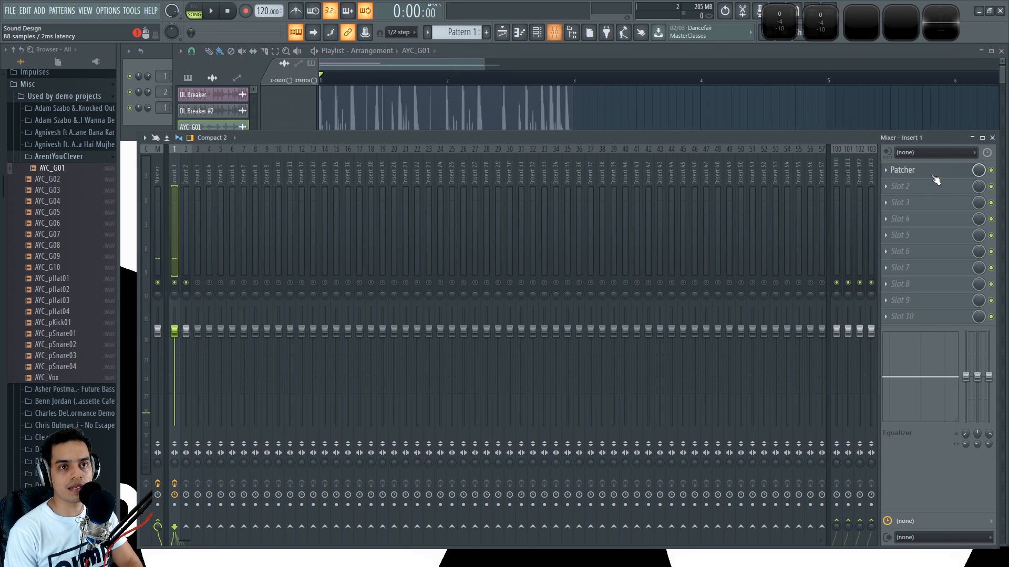
click(858, 122)
scroll(858, 121, down, 1)
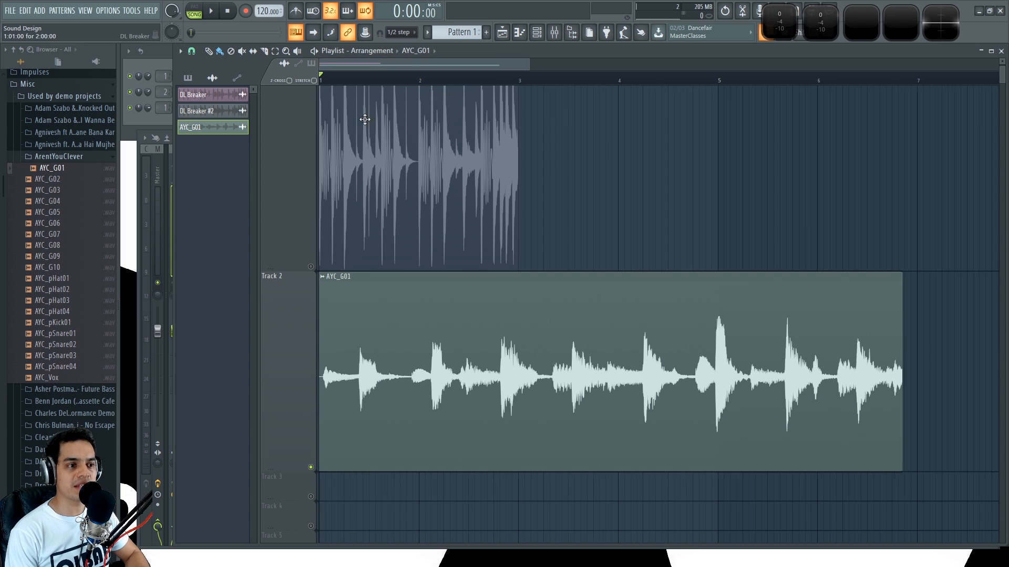
scroll(408, 67, up, 2)
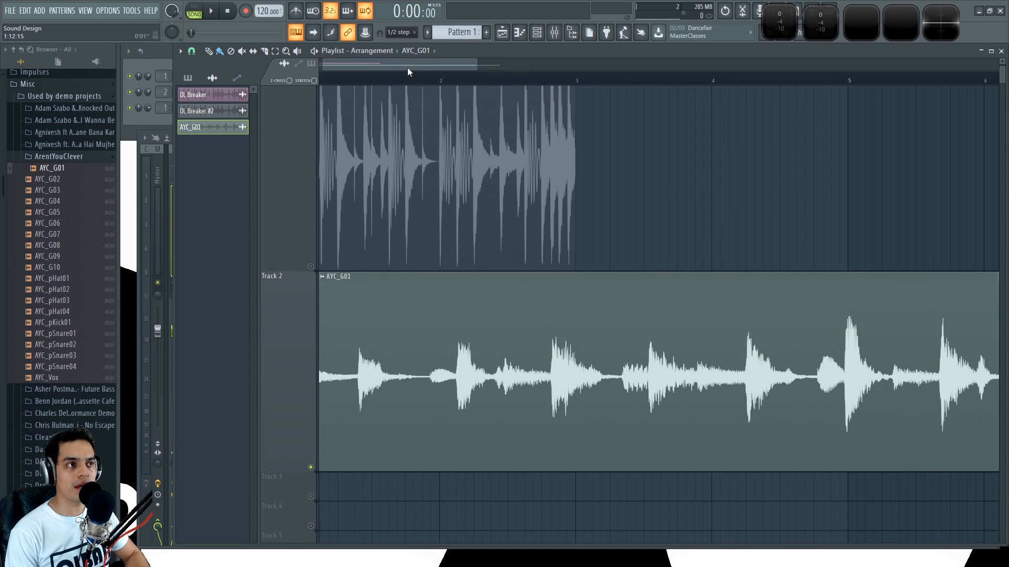
Step: Restore the two Wave Candy meters to their tall form and collapse the browser's ArentYouClever and Misc folders
double_click(784, 29)
double_click(819, 29)
click(44, 158)
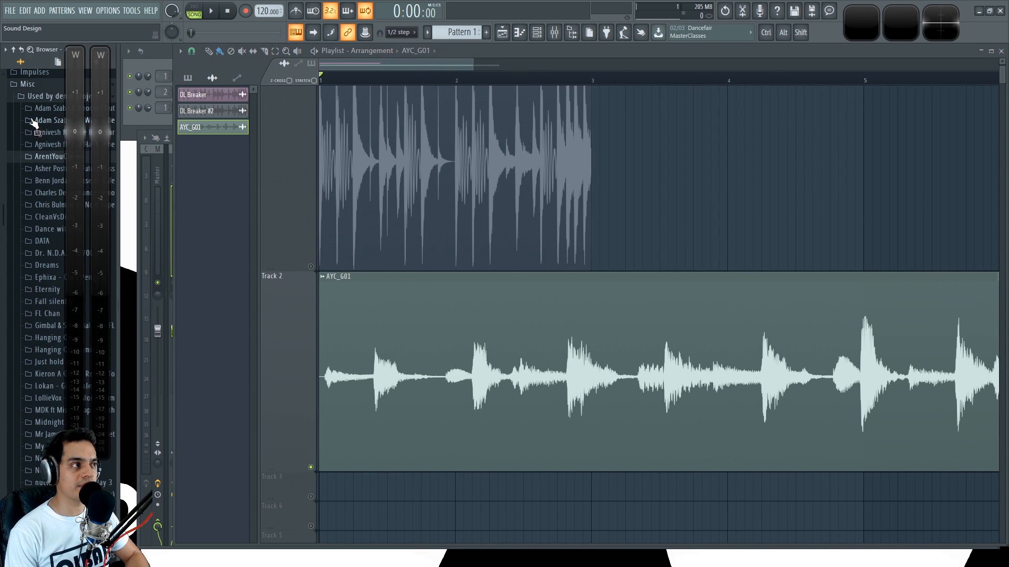
click(29, 85)
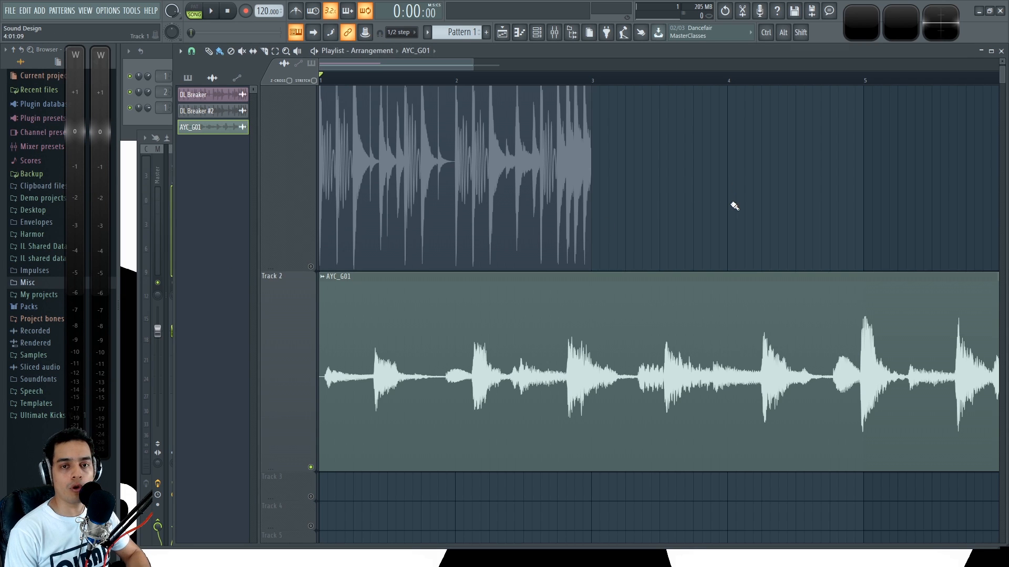
Step: Play the AYC_G01 clip, bring up the mixer, and compare the sound with Patcher on Insert 1 bypassed and enabled
scroll(437, 68, up, 2)
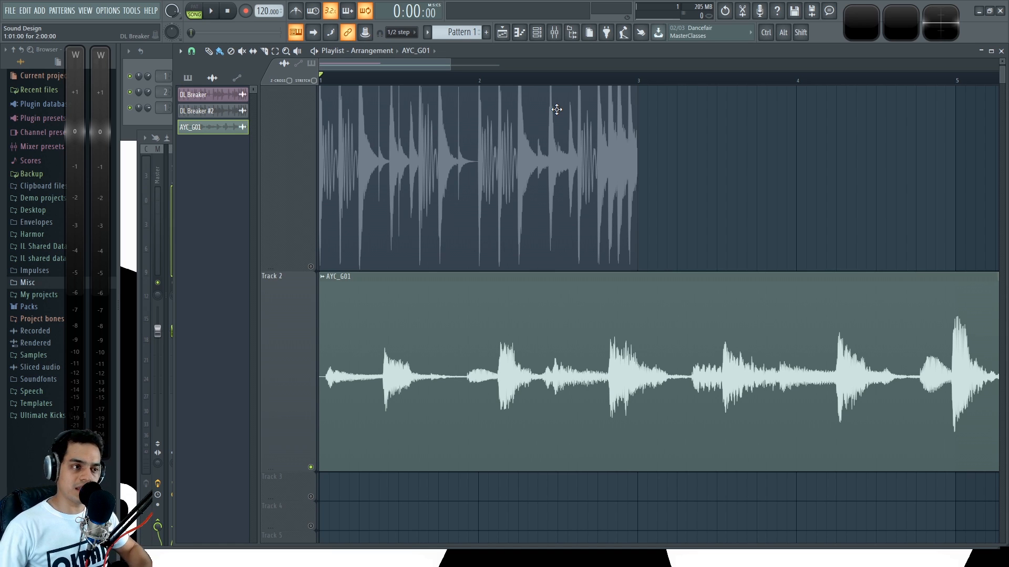
scroll(419, 79, down, 2)
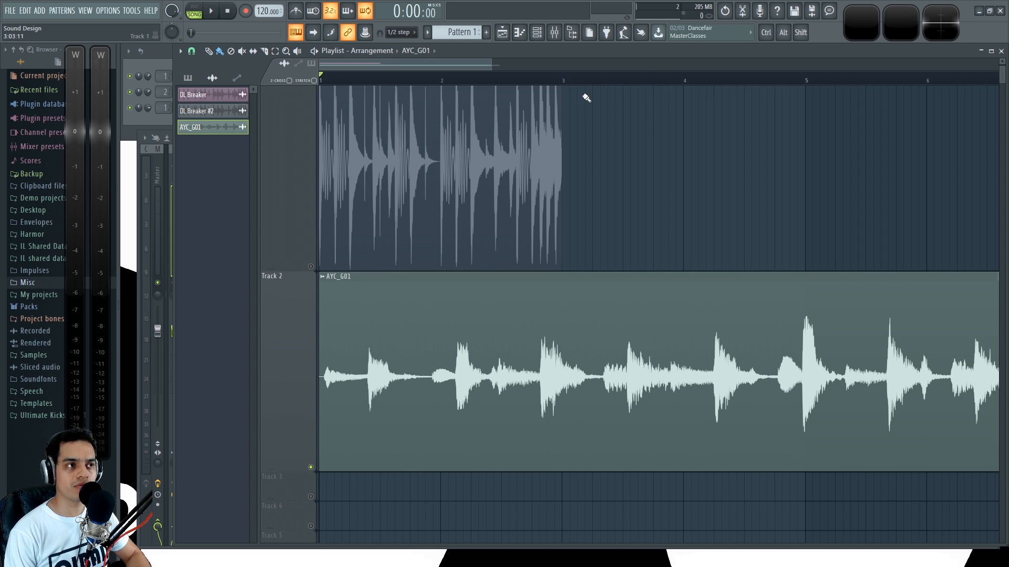
key(space)
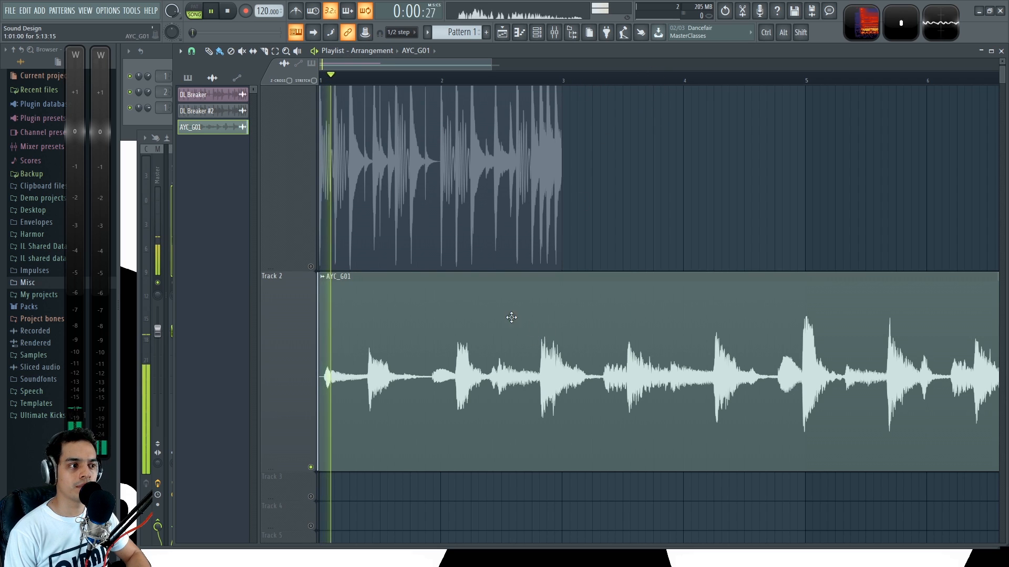
click(143, 390)
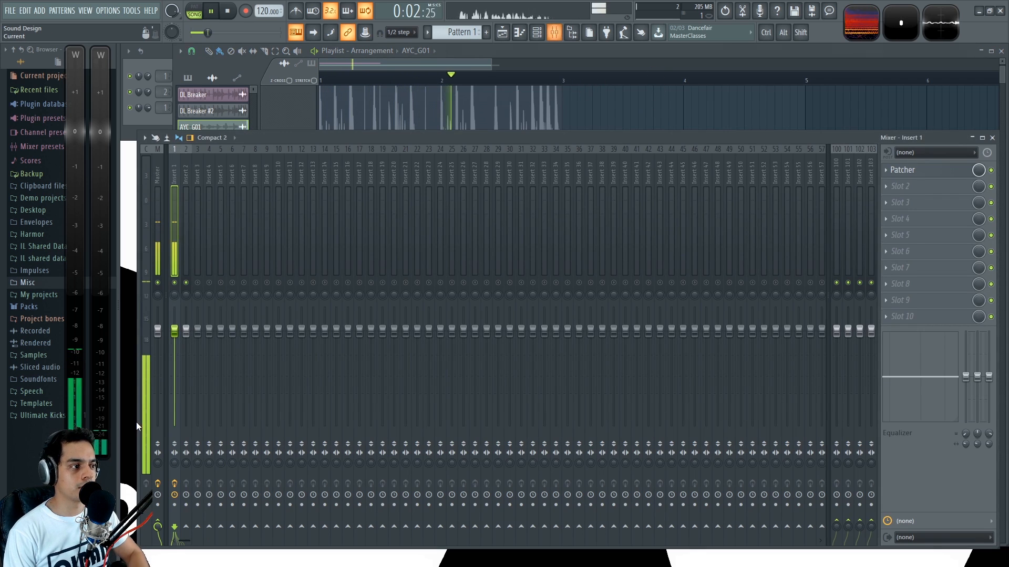
click(992, 171)
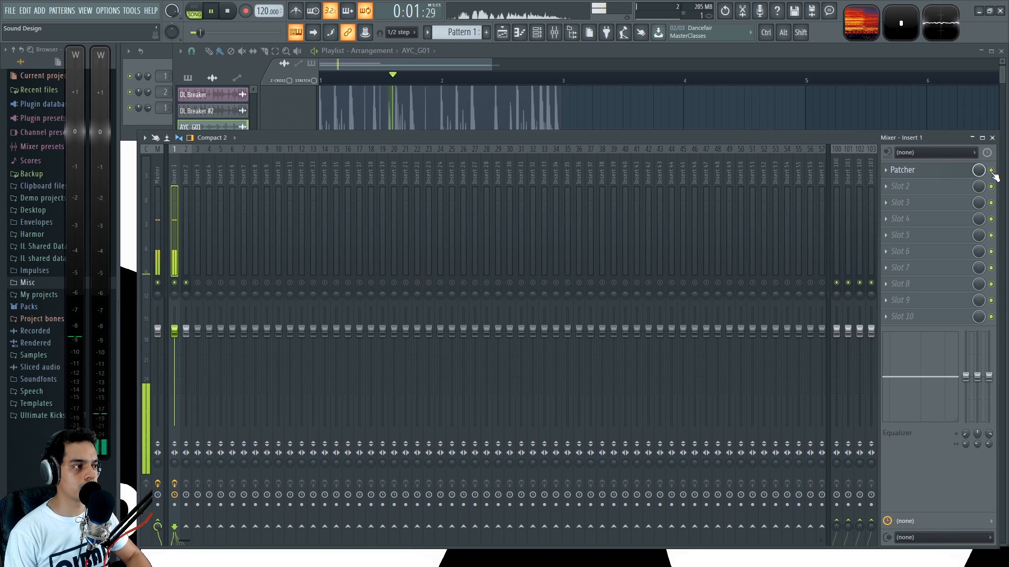
key(space)
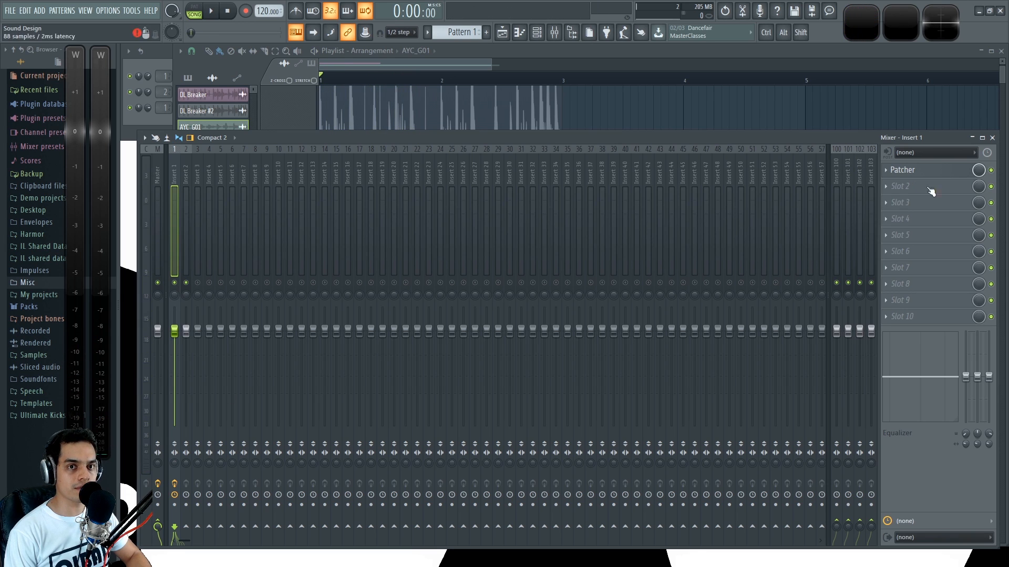
Step: Compare the peak level on the first Wave Candy meter by playing AYC_G01 with Patcher bypassed and again with it enabled
click(992, 171)
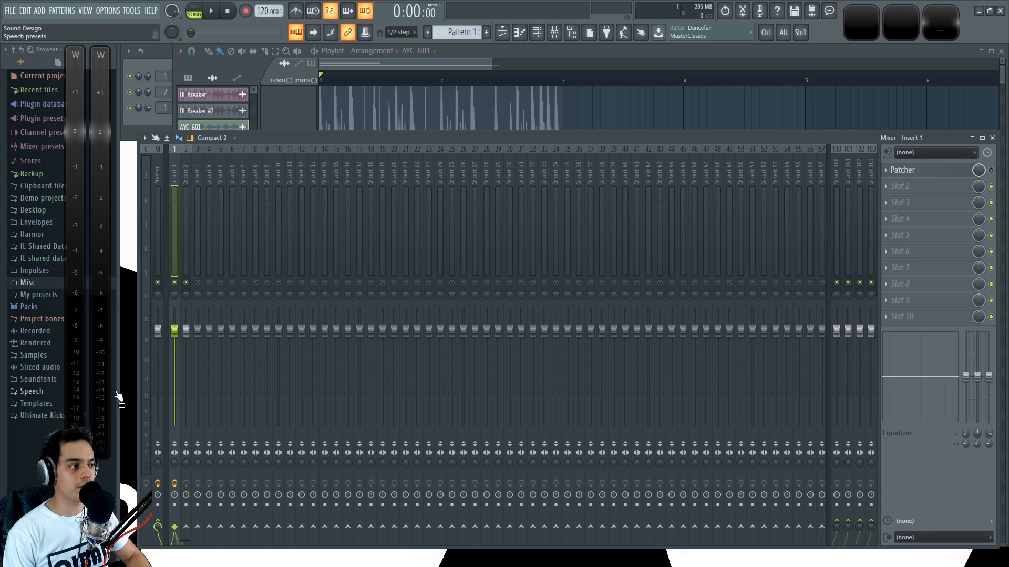
key(space)
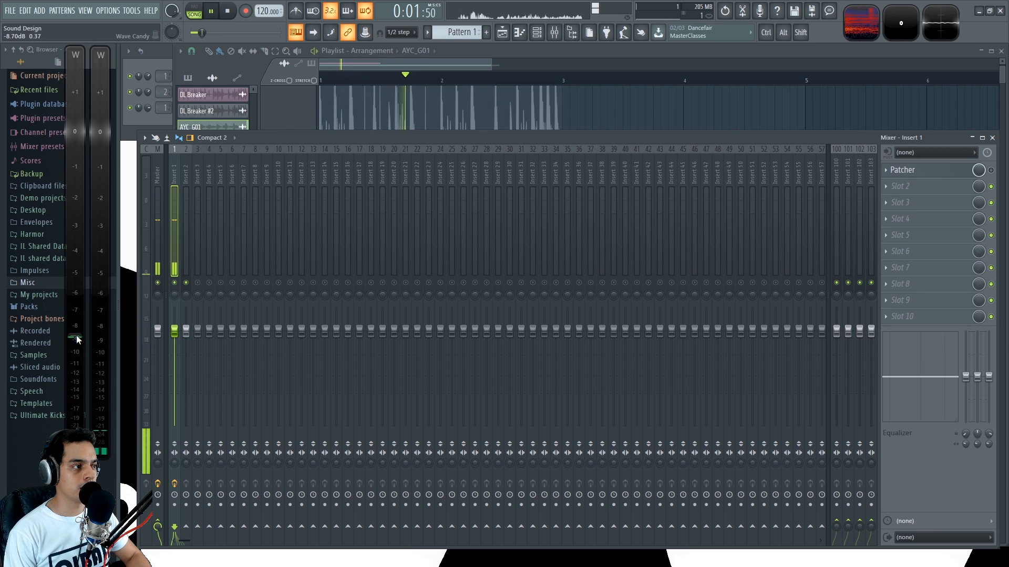
key(space)
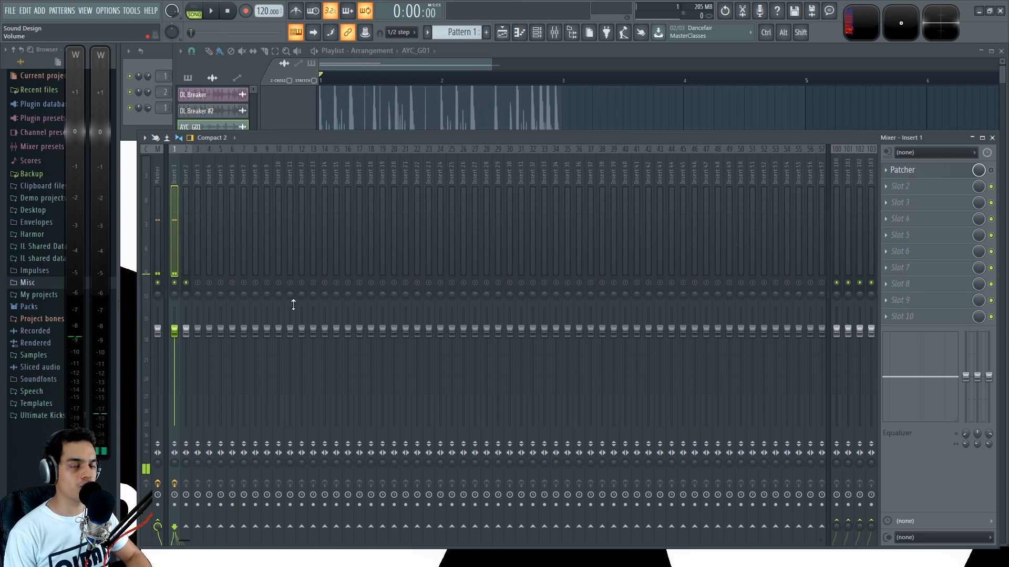
click(991, 171)
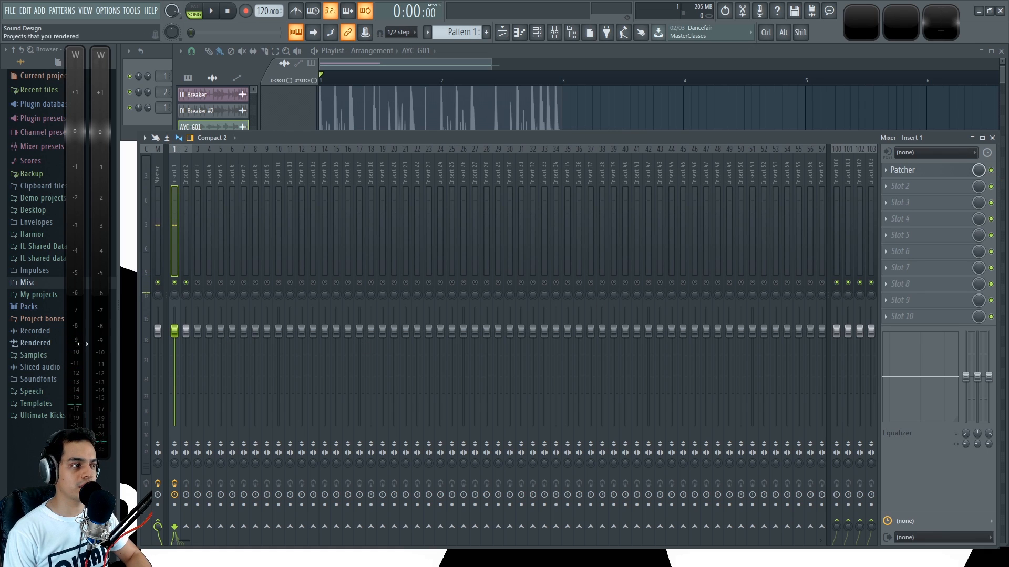
key(space)
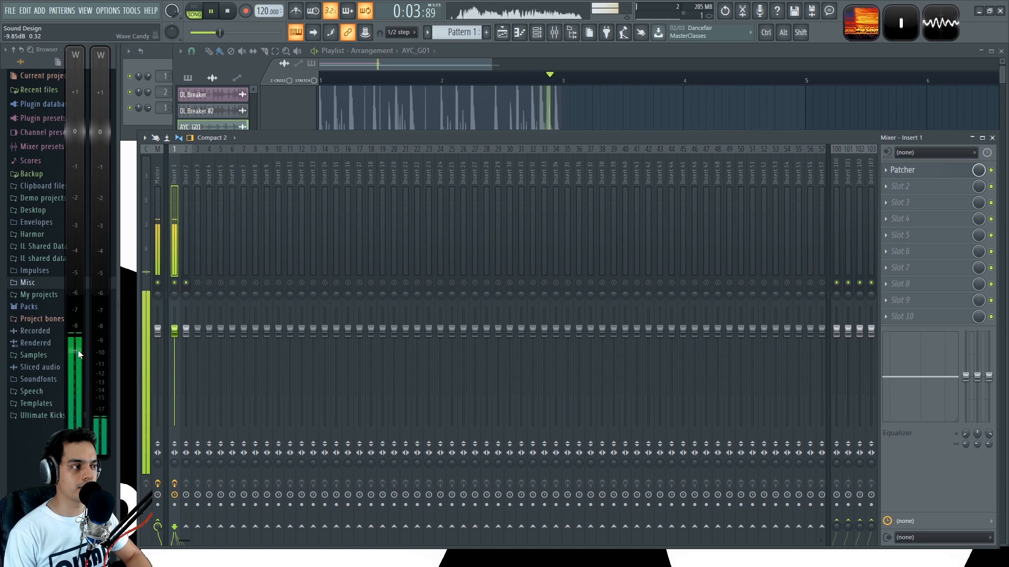
key(space)
Step: Compare the level on the second Wave Candy meter by replaying AYC_G01 with Patcher bypassed and again with it enabled
click(991, 169)
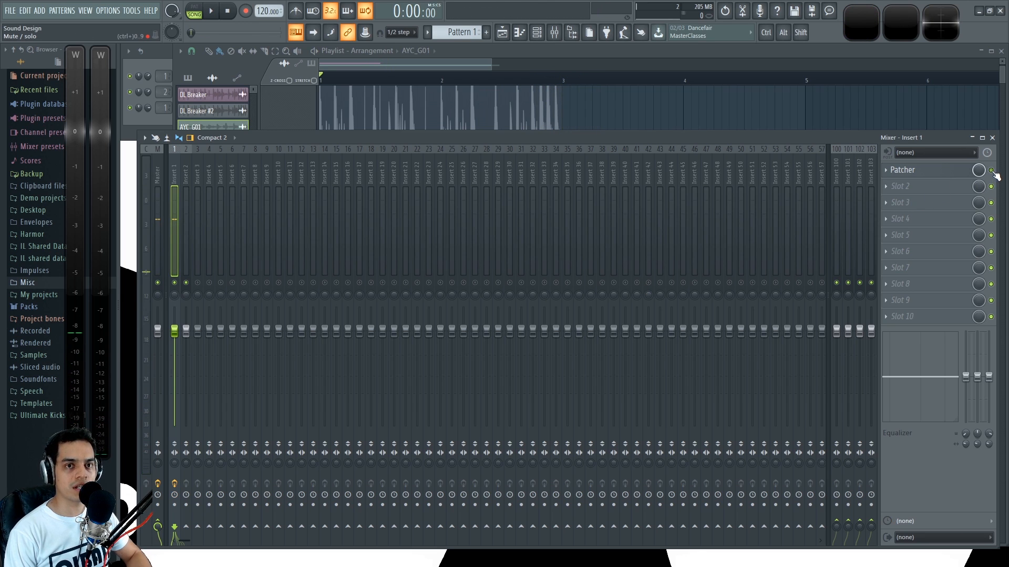
key(space)
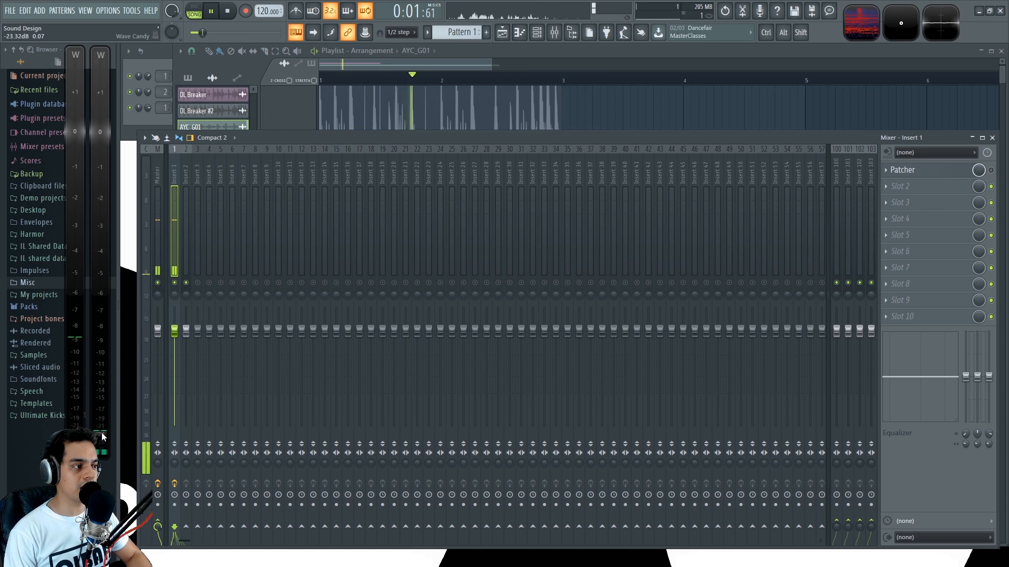
key(space)
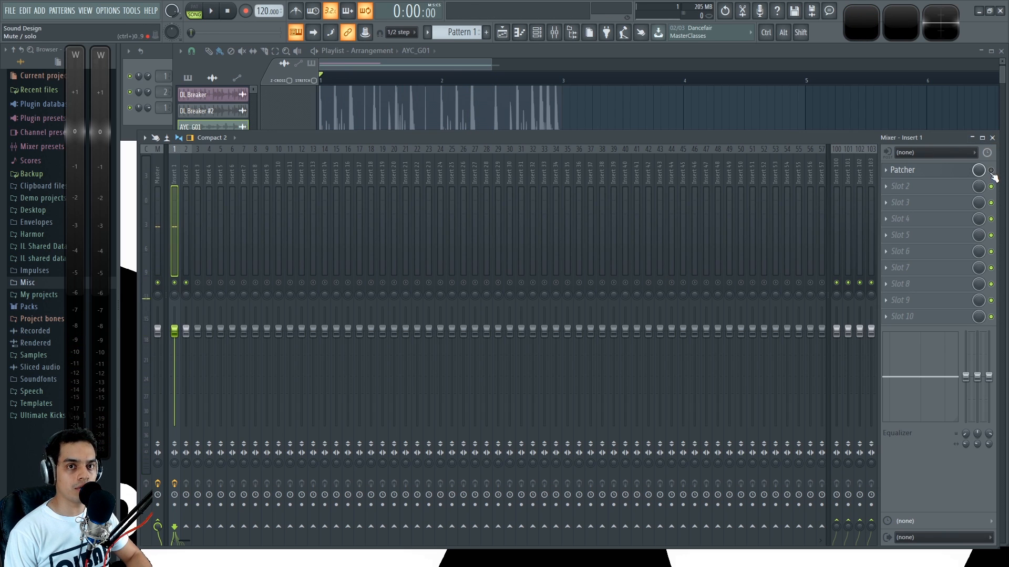
key(space)
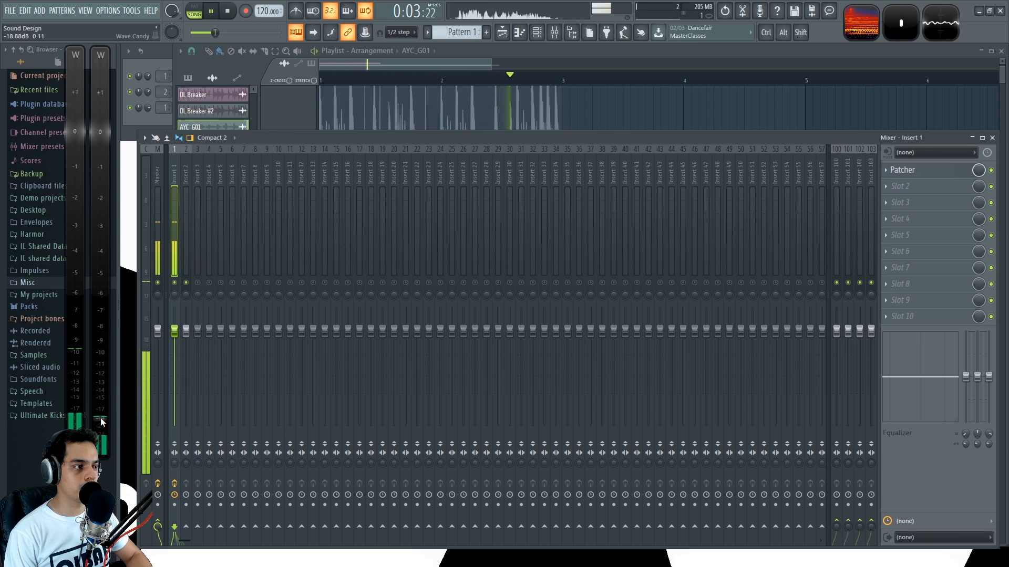
key(space)
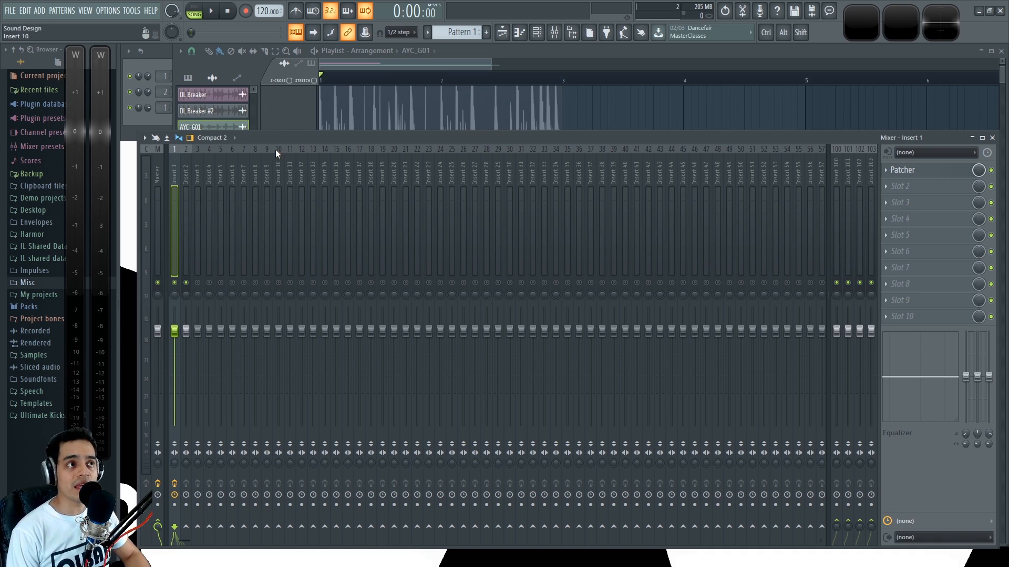
click(415, 64)
Step: Switch to the OLBAID website and look through its home page from the newest releases to the music production learning section
scroll(720, 206, down, 2)
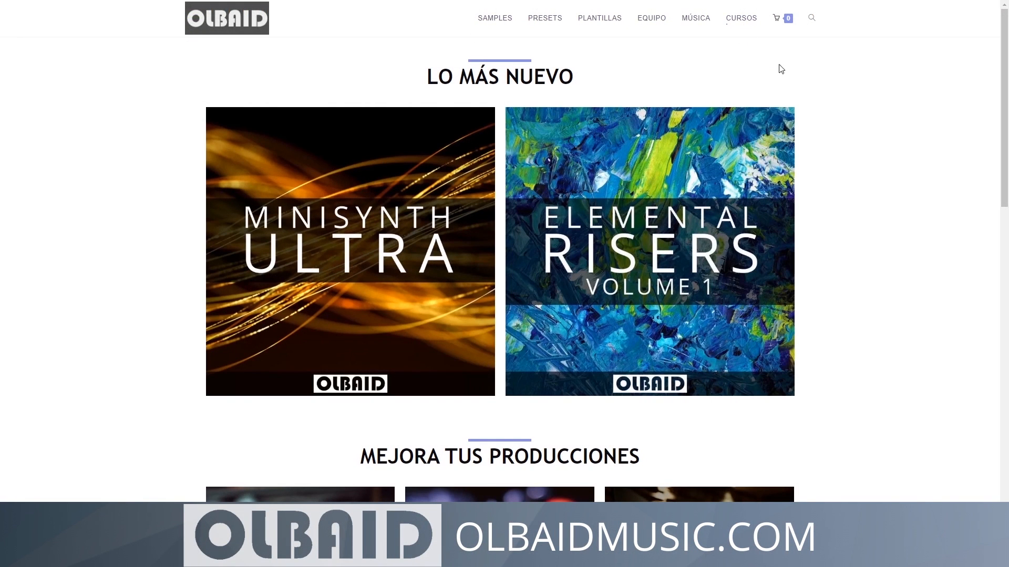
scroll(862, 158, down, 3)
scroll(870, 224, down, 6)
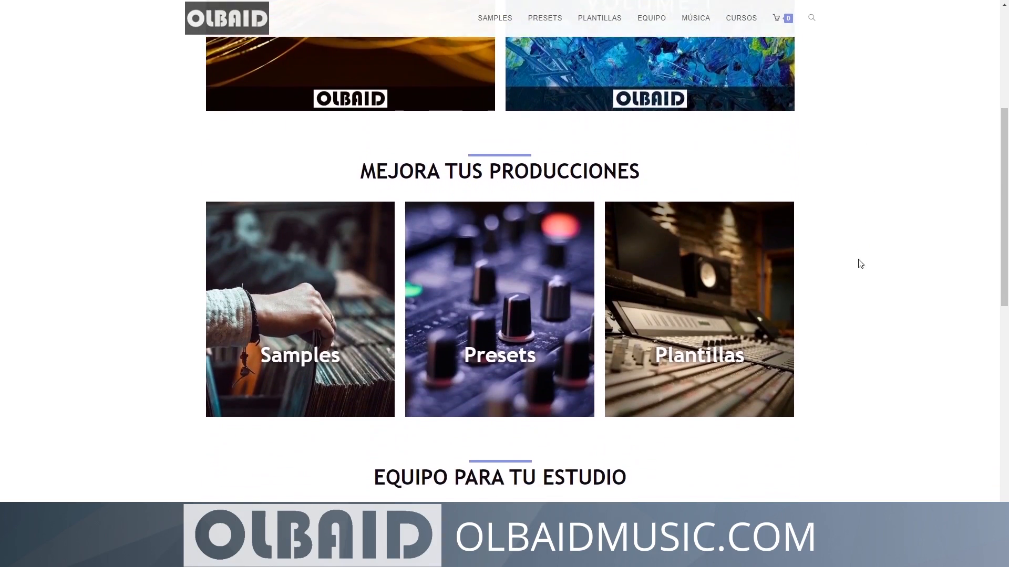
scroll(847, 362, down, 4)
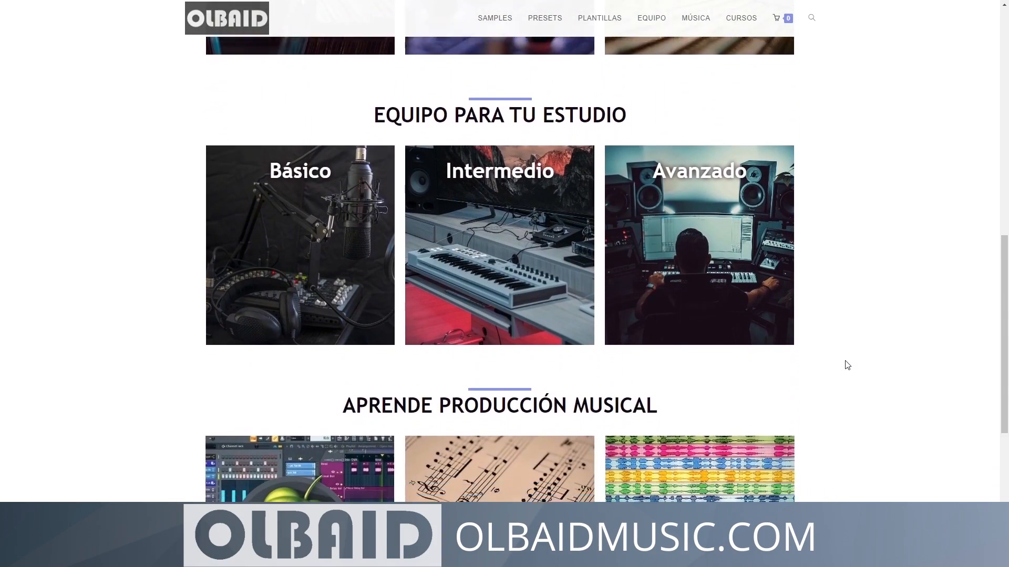